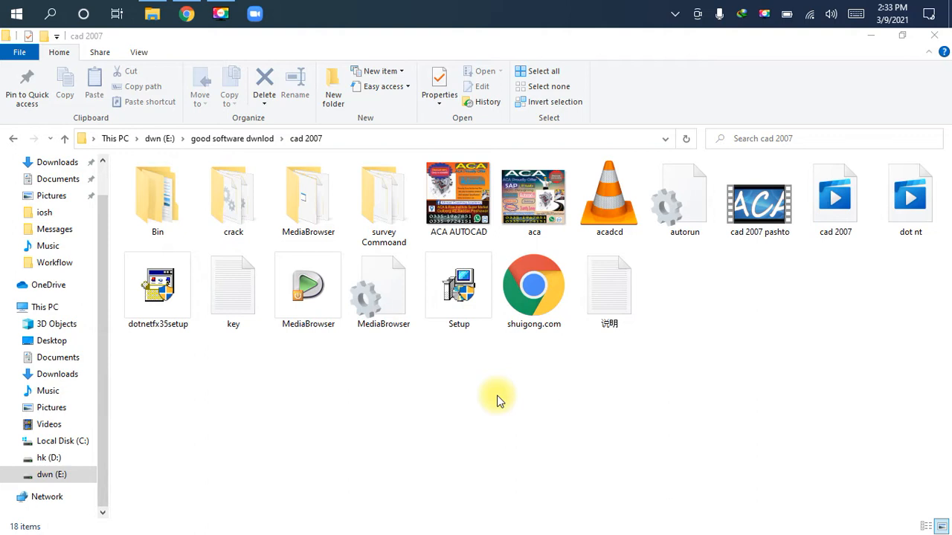
# Step: Run the Setup program from the cad 2007 folder and allow it to make changes to the device
pyautogui.click(497, 398)
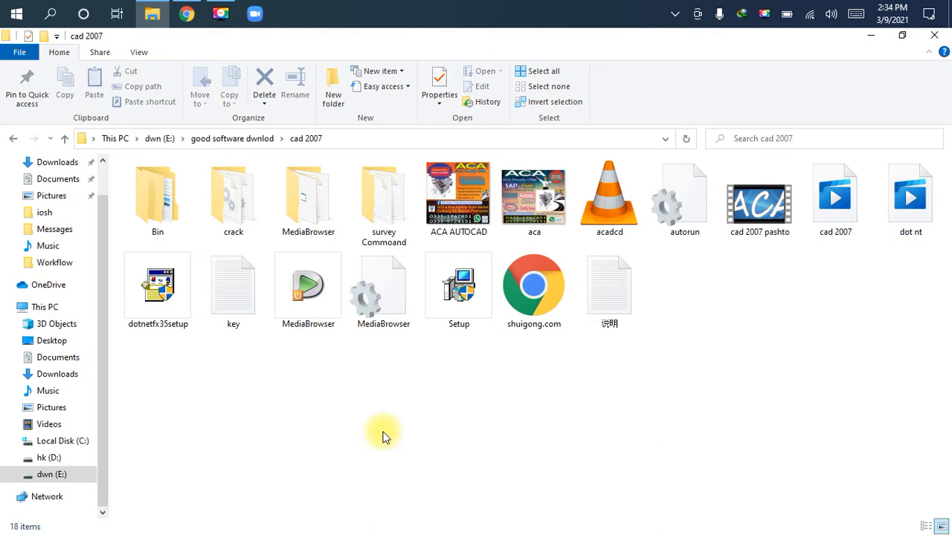
pyautogui.click(463, 321)
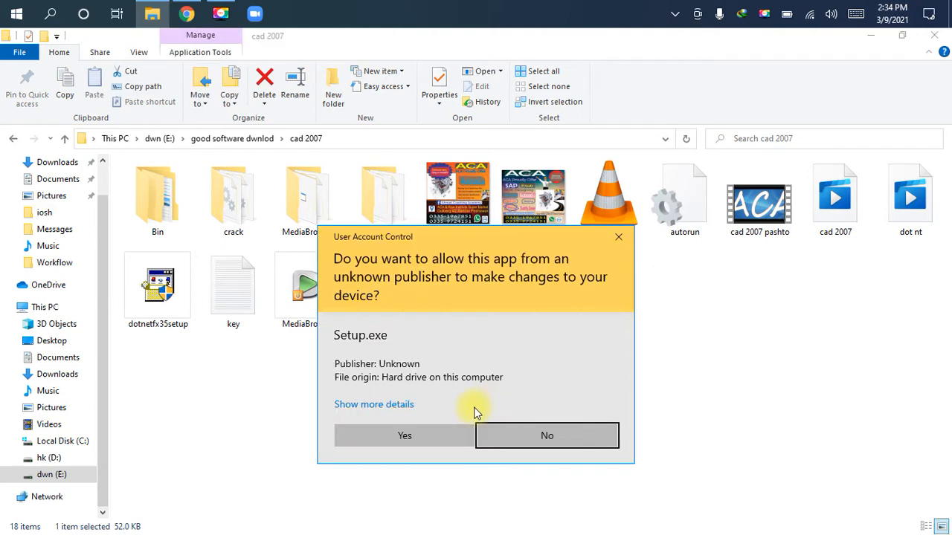
pyautogui.click(437, 438)
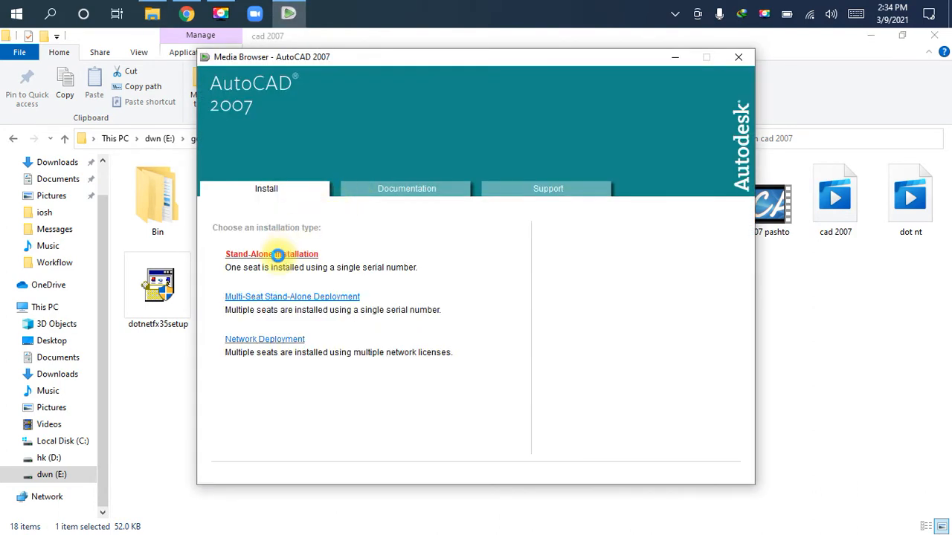
# Step: Start the stand-alone installation of AutoCAD 2007 and agree to install the required support components
pyautogui.click(276, 256)
pyautogui.click(230, 260)
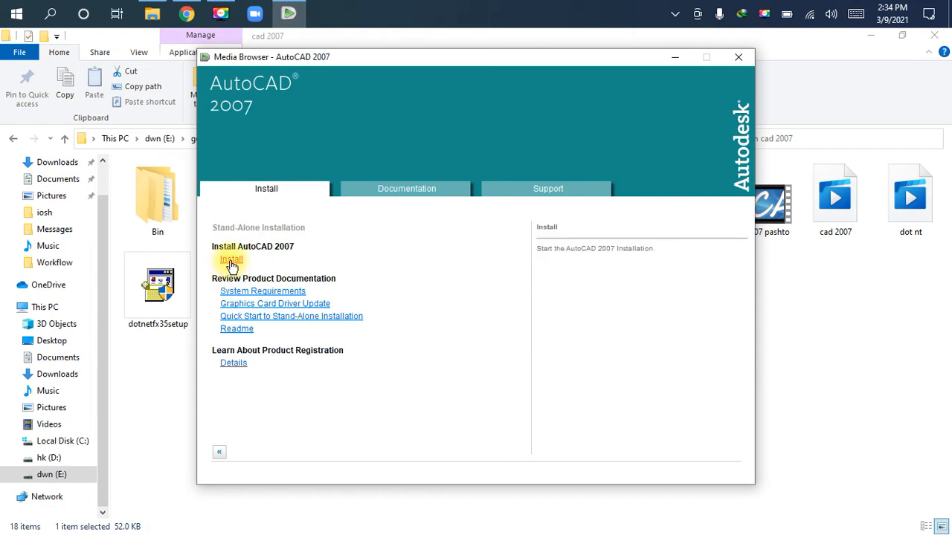
pyautogui.click(231, 260)
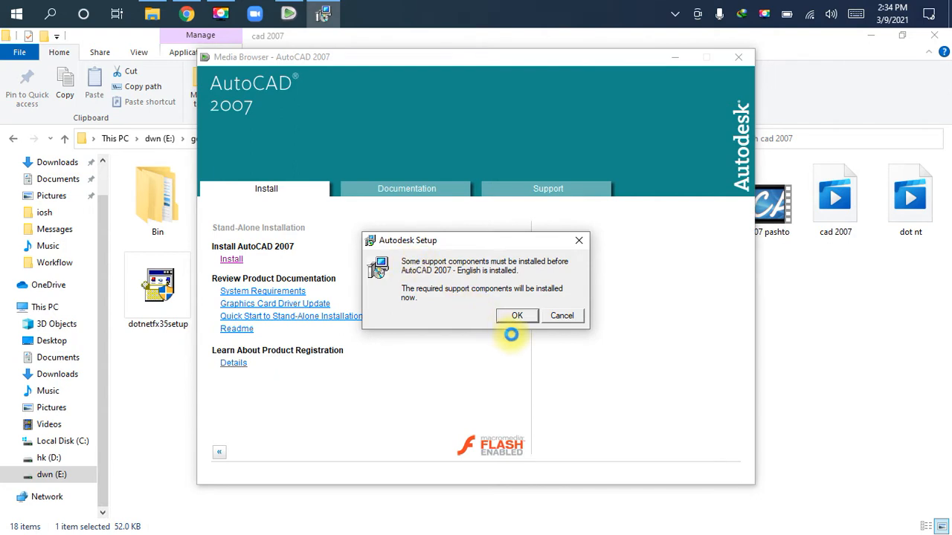
pyautogui.click(518, 316)
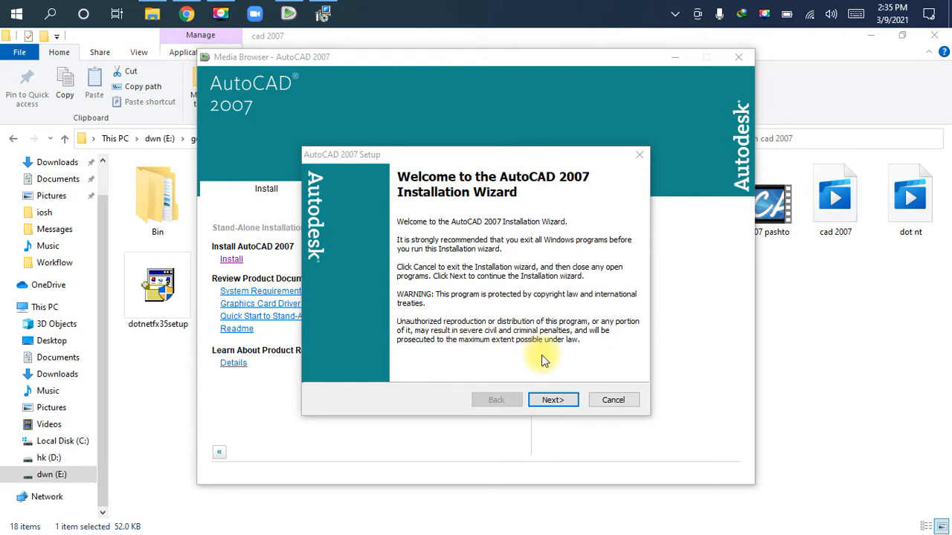
# Step: Accept the software license agreement for the United States and enter the serial number in the setup wizard
pyautogui.click(550, 400)
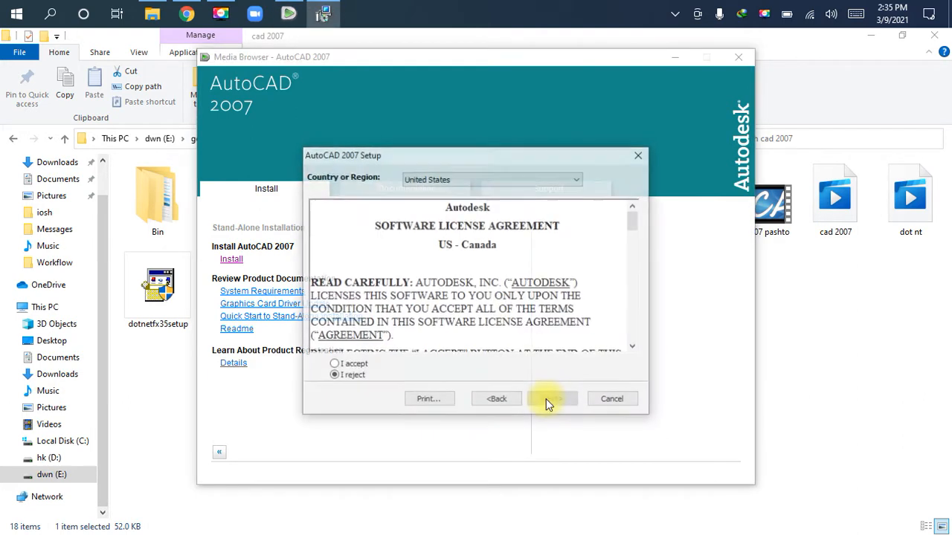
pyautogui.click(353, 365)
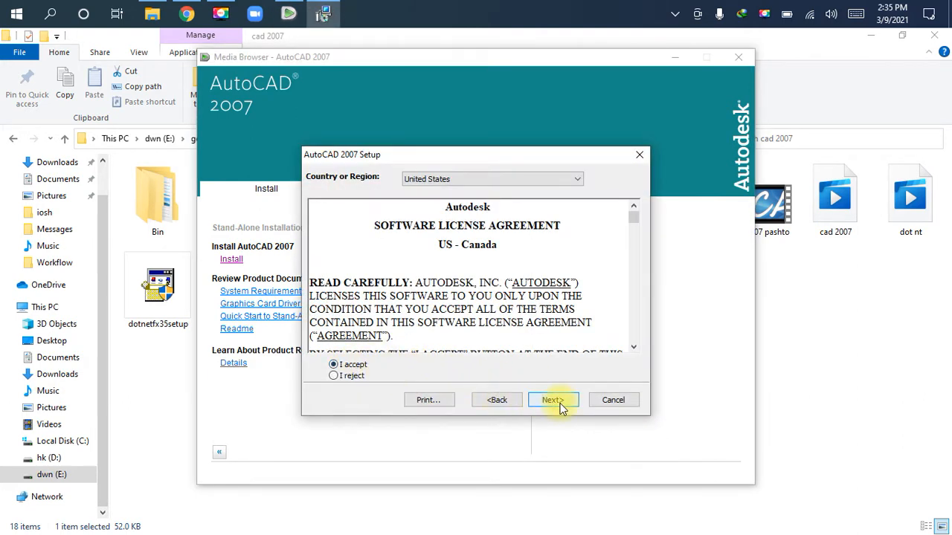
pyautogui.click(560, 401)
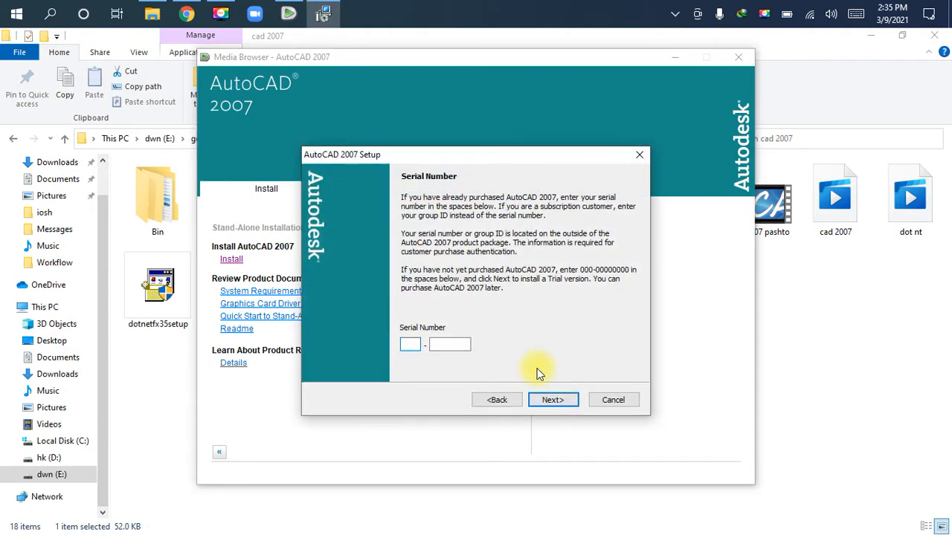
pyautogui.write('111111111111')
pyautogui.click(553, 400)
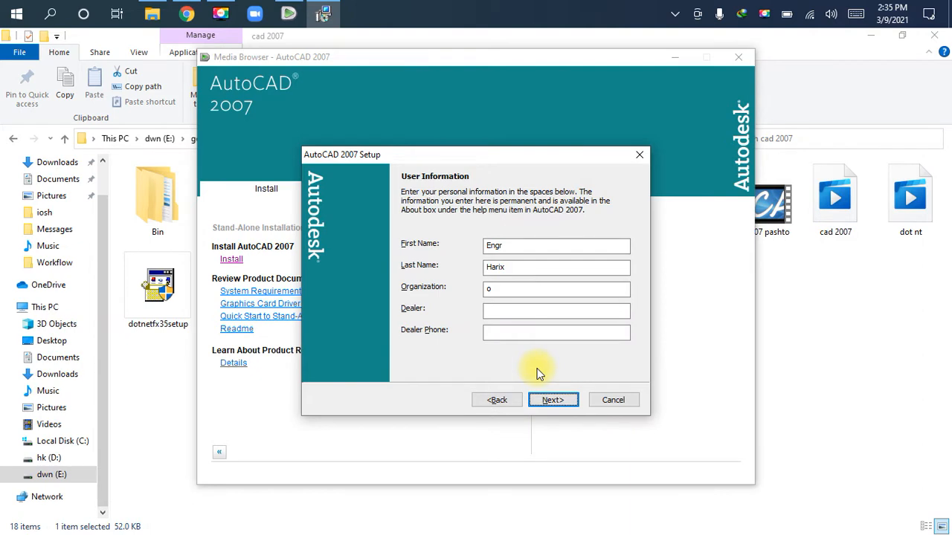
# Step: Complete the user information page by filling in the dealer and dealer phone fields with placeholder text
pyautogui.click(523, 309)
pyautogui.write('ewr')
pyautogui.click(511, 333)
pyautogui.write('sdf')
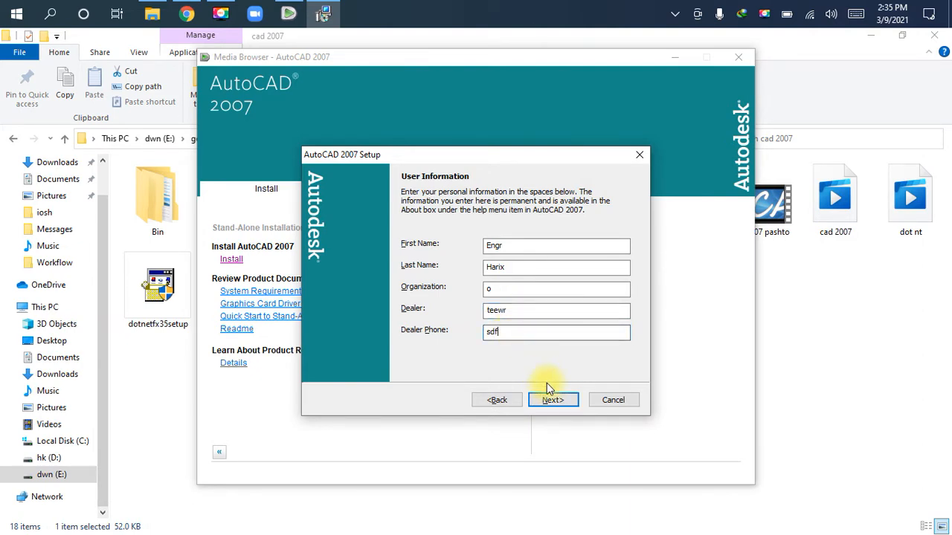
pyautogui.click(554, 399)
# Step: Start the installation without optional tools, keeping the destination C:\Program Files (x86)\AutoCAD 2007\, Notepad as text editor and the desktop shortcut
pyautogui.click(554, 400)
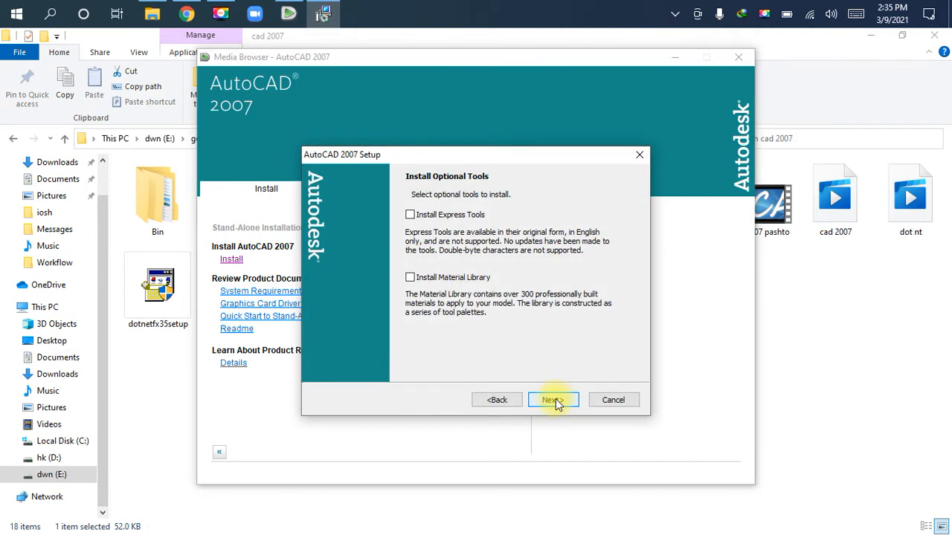
pyautogui.click(554, 400)
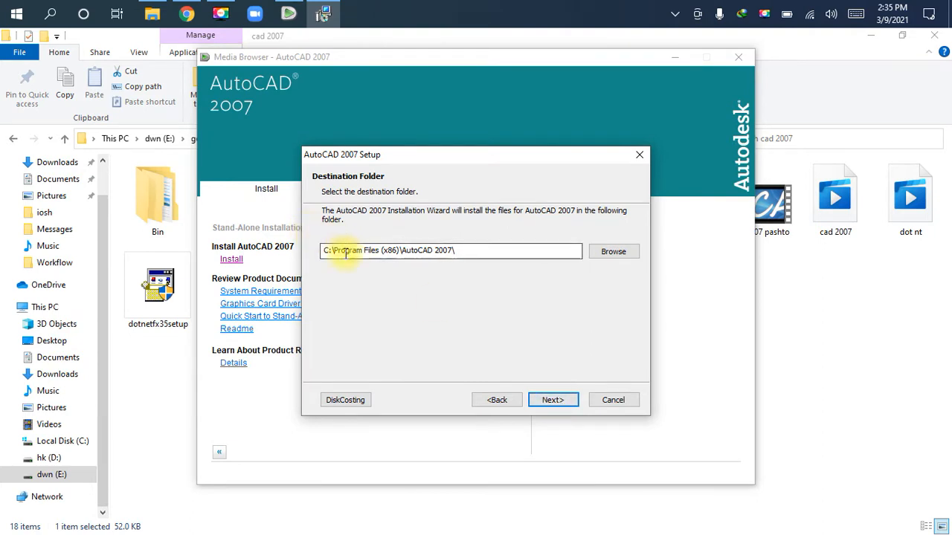
pyautogui.click(552, 399)
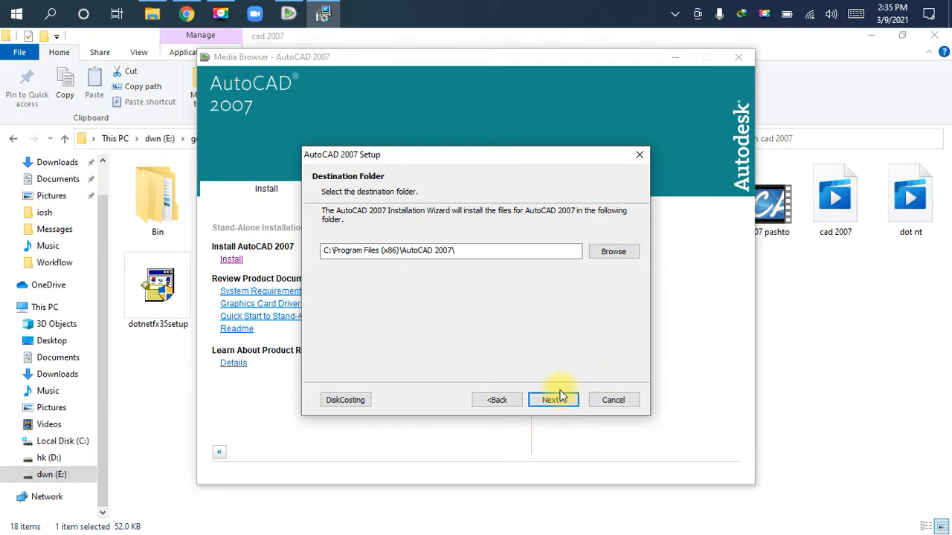
pyautogui.click(547, 397)
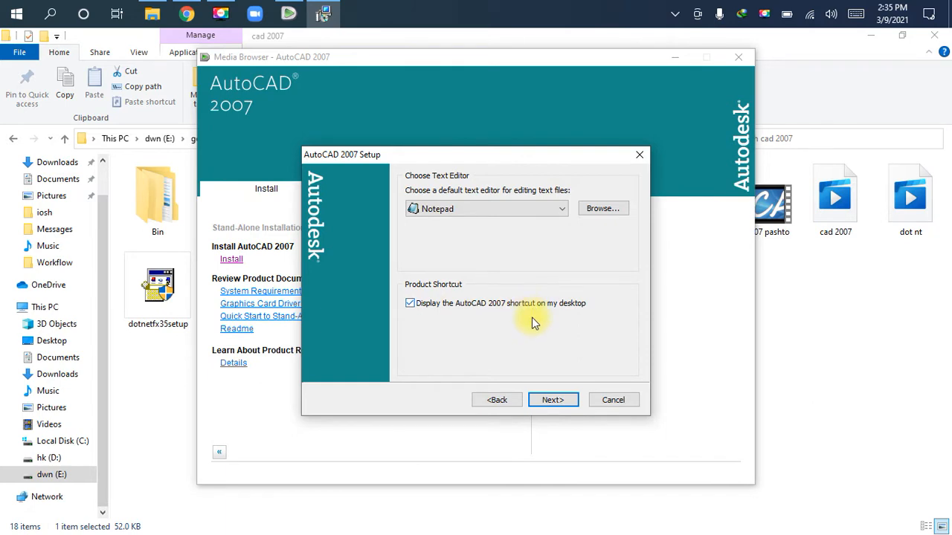
pyautogui.click(546, 400)
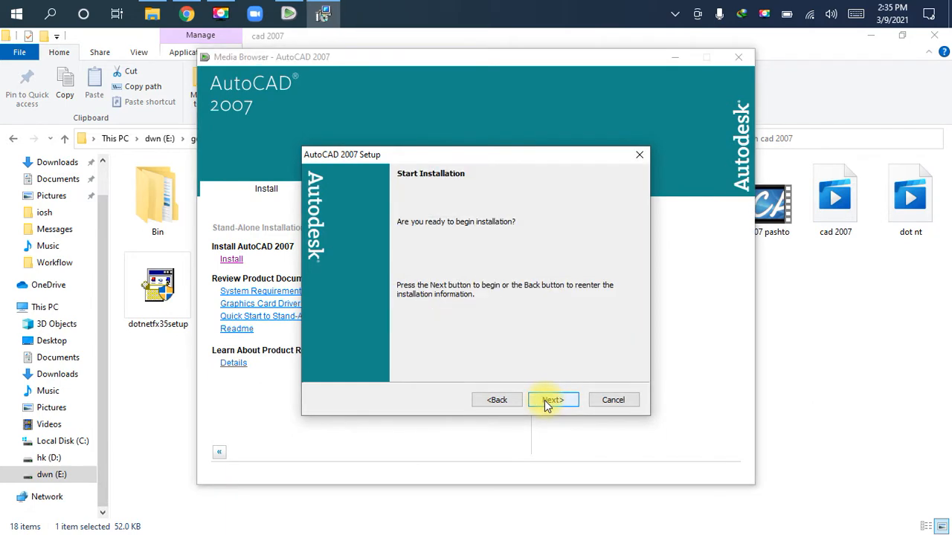
pyautogui.click(548, 403)
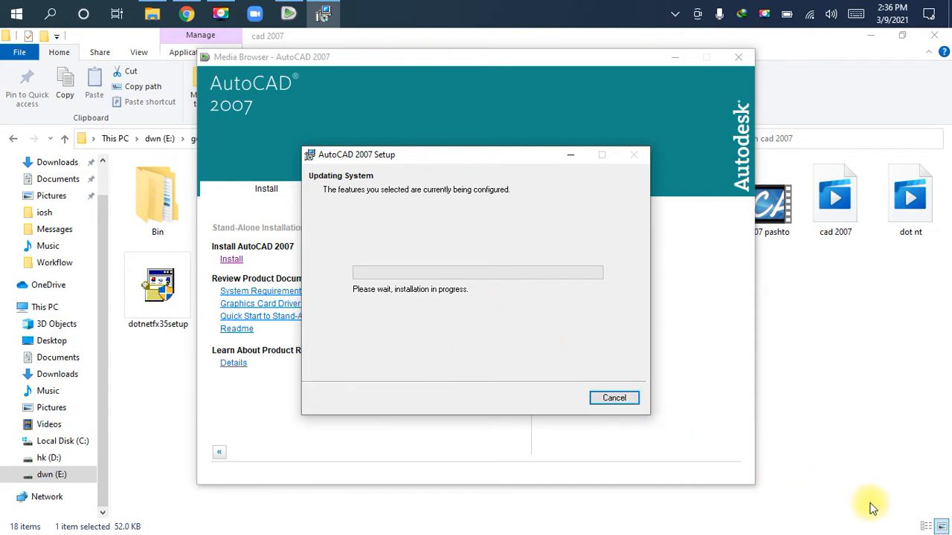
pyautogui.click(693, 313)
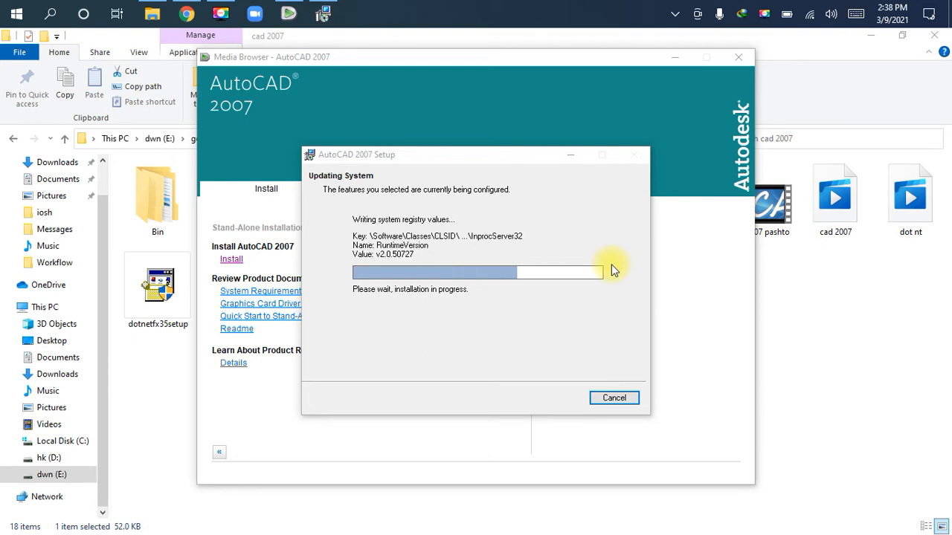
pyautogui.press('F9')
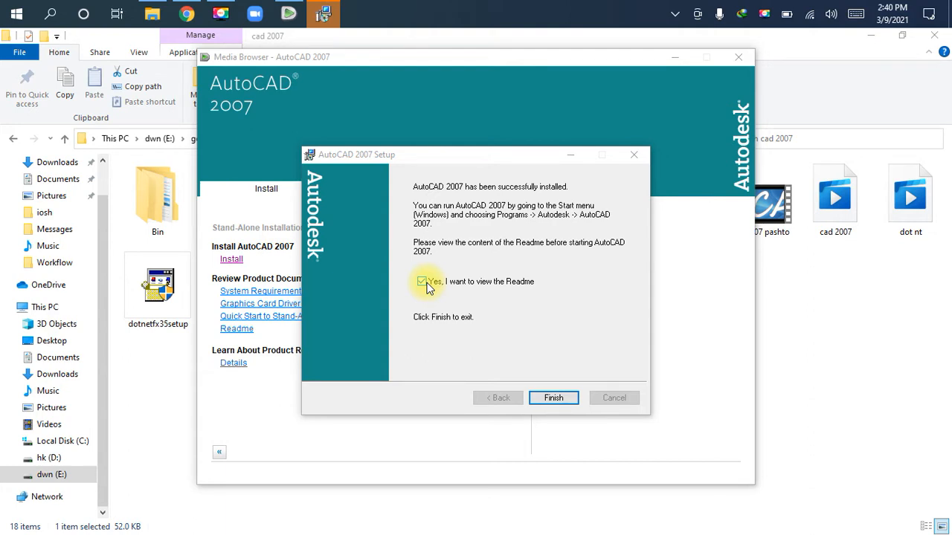
# Step: Finish the setup without viewing the Readme and close the AutoCAD 2007 Media Browser
pyautogui.click(423, 283)
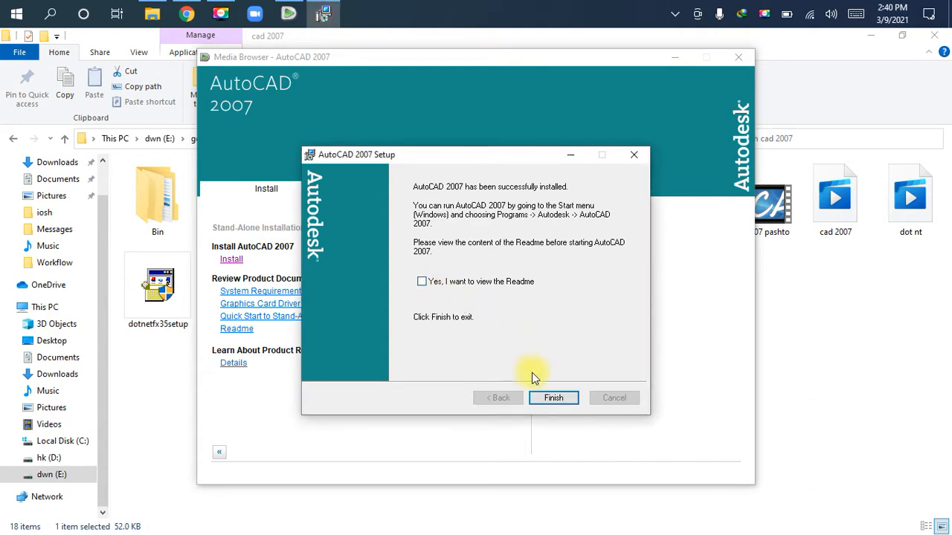
pyautogui.click(553, 398)
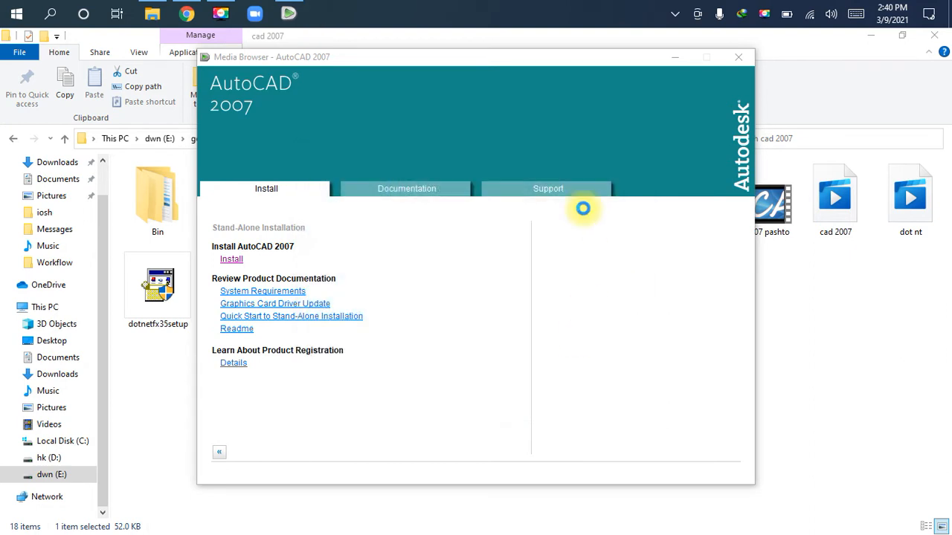
pyautogui.click(738, 57)
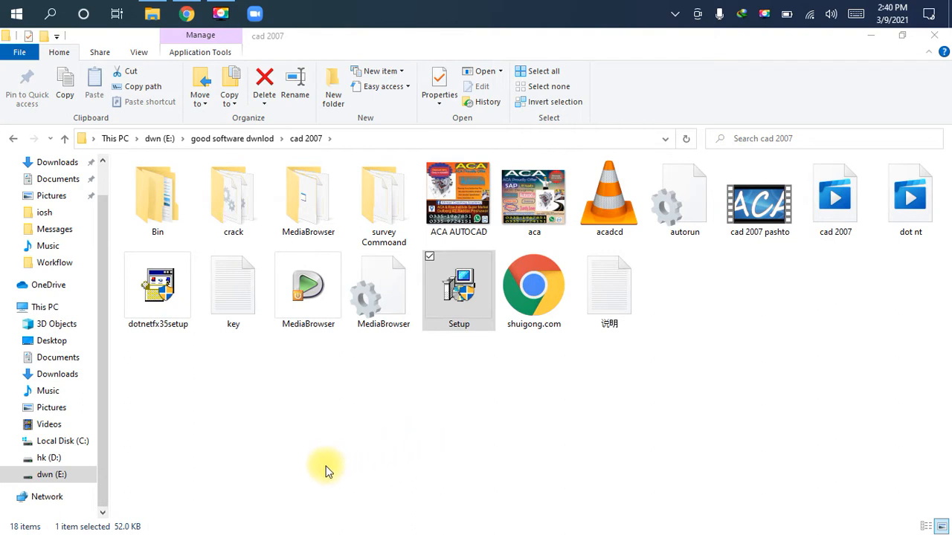
# Step: Copy the files adlmdll.dll and lacadp.dll from the crack folder inside cad 2007
pyautogui.doubleClick(231, 215)
pyautogui.moveTo(227, 263); pyautogui.dragTo(183, 218)
pyautogui.hotkey('ctrl', 'c')
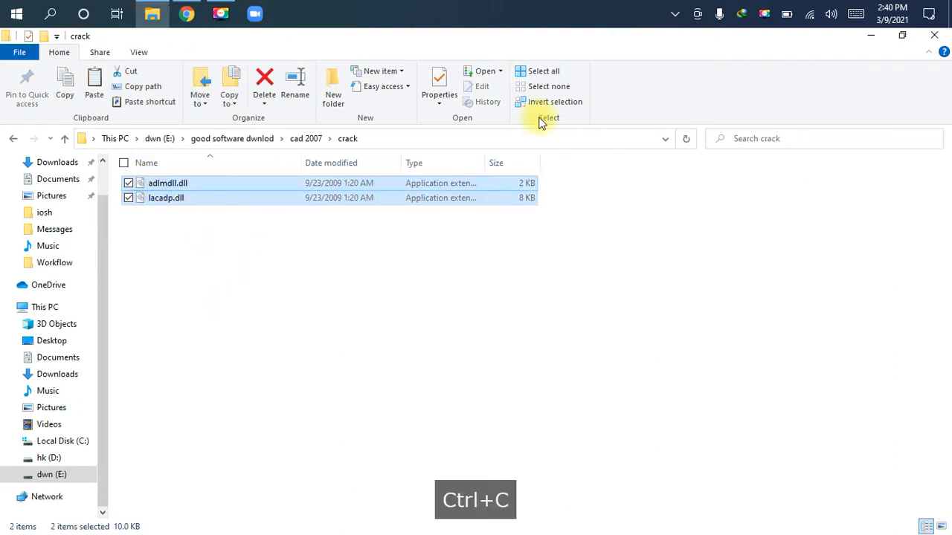
# Step: Open the file location of the AutoCAD 2007 desktop shortcut
pyautogui.click(871, 35)
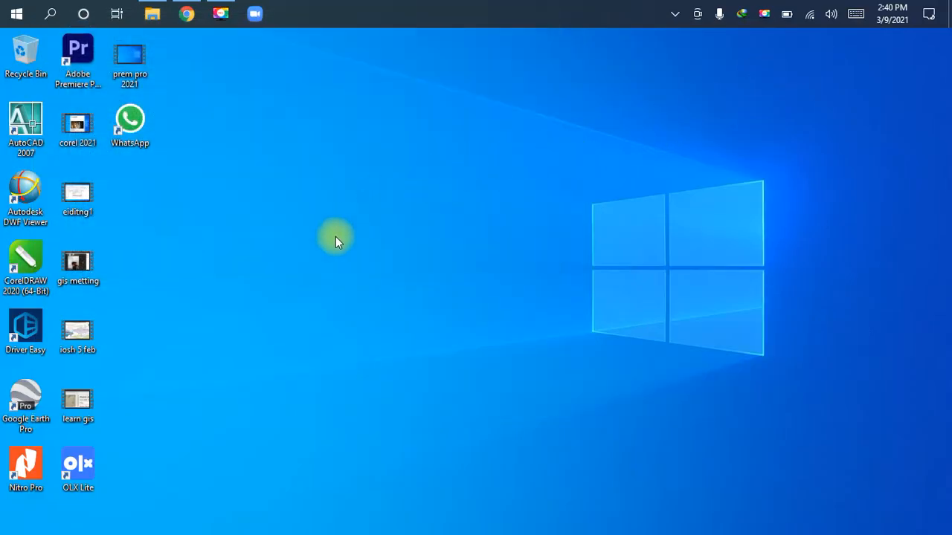
pyautogui.rightClick(26, 145)
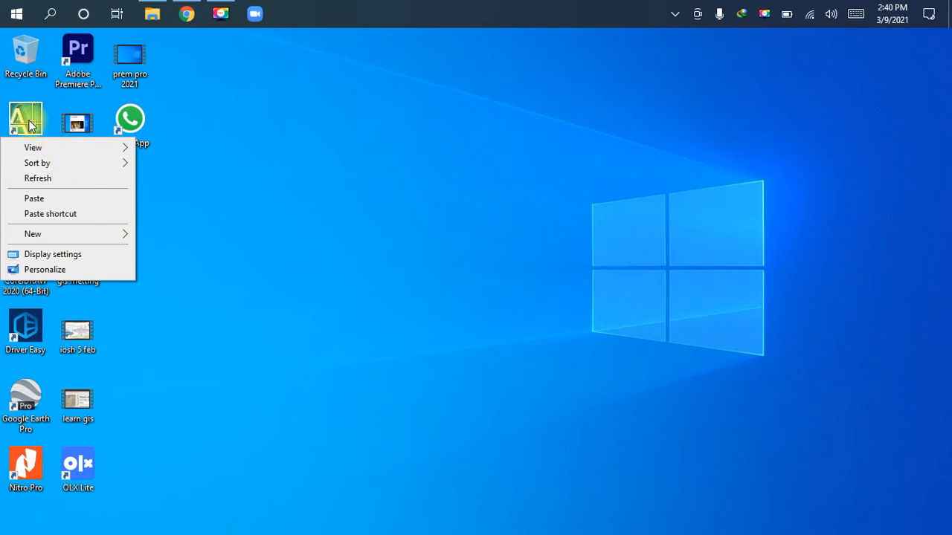
pyautogui.click(30, 125)
pyautogui.rightClick(44, 125)
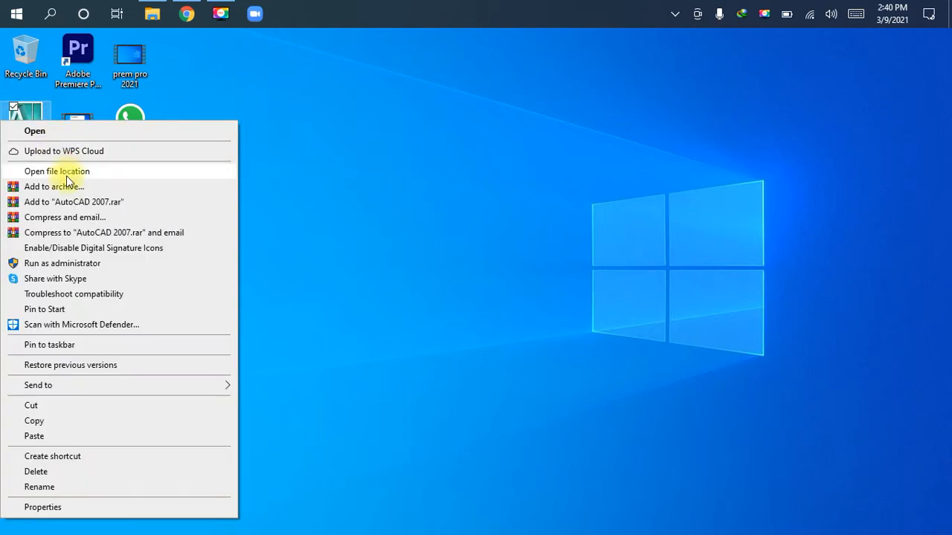
pyautogui.click(95, 172)
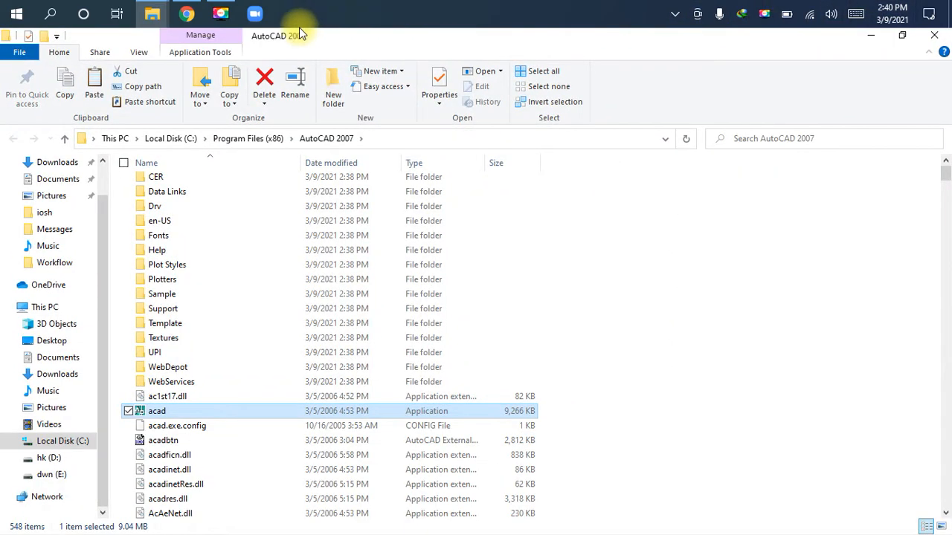
# Step: Paste the two copied DLL files into the AutoCAD 2007 program folder, replacing the existing ones, and close the folder window
pyautogui.click(96, 80)
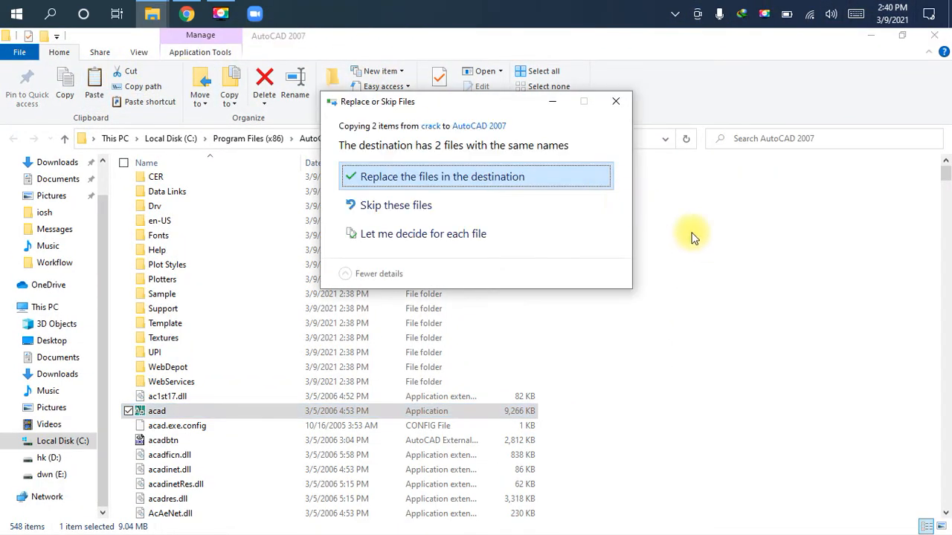
pyautogui.click(437, 178)
pyautogui.click(357, 200)
pyautogui.click(432, 222)
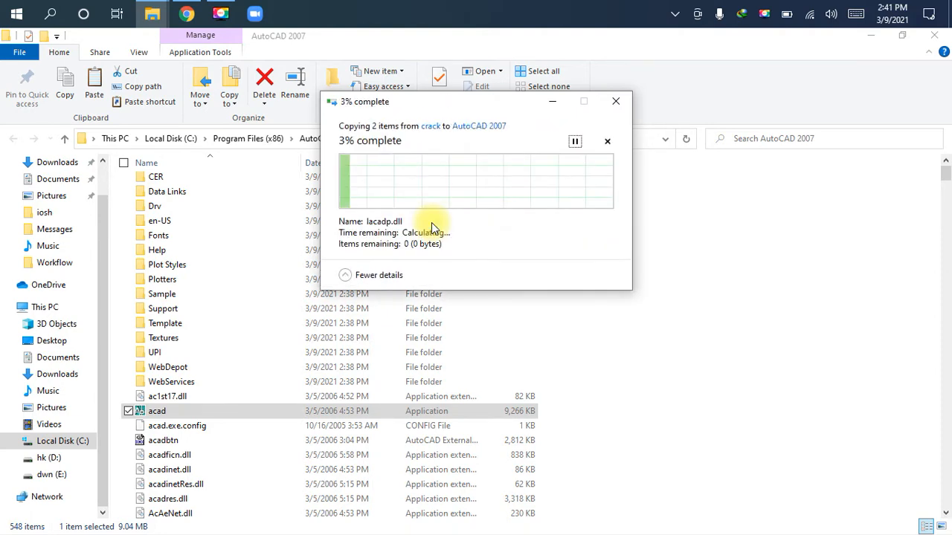
pyautogui.click(940, 38)
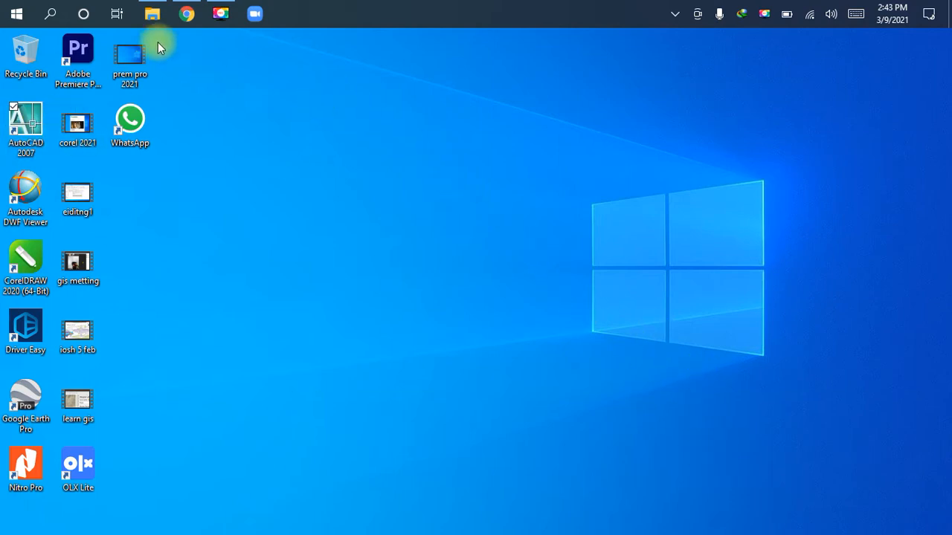
# Step: Browse to the dwn (E:) drive and open the 9km Cabel archive
pyautogui.click(147, 18)
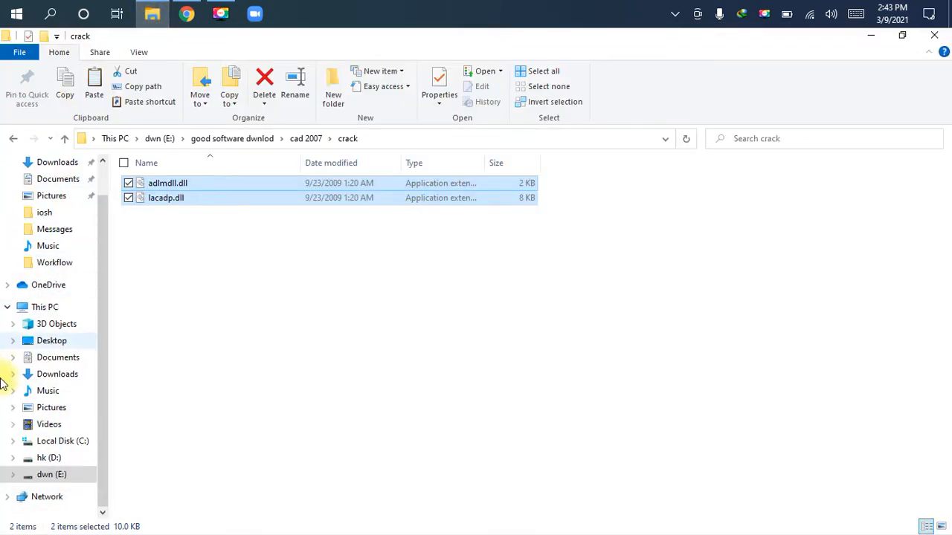
pyautogui.click(63, 479)
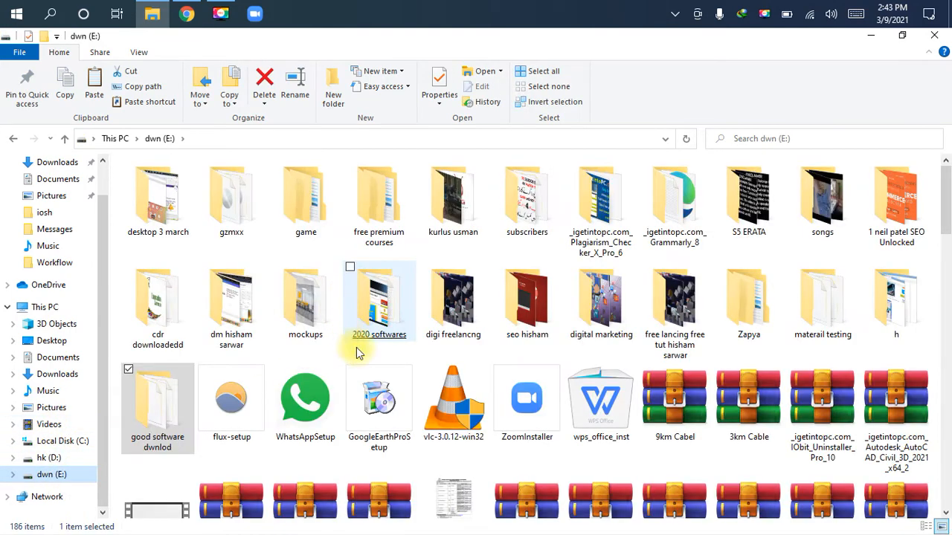
pyautogui.click(674, 402)
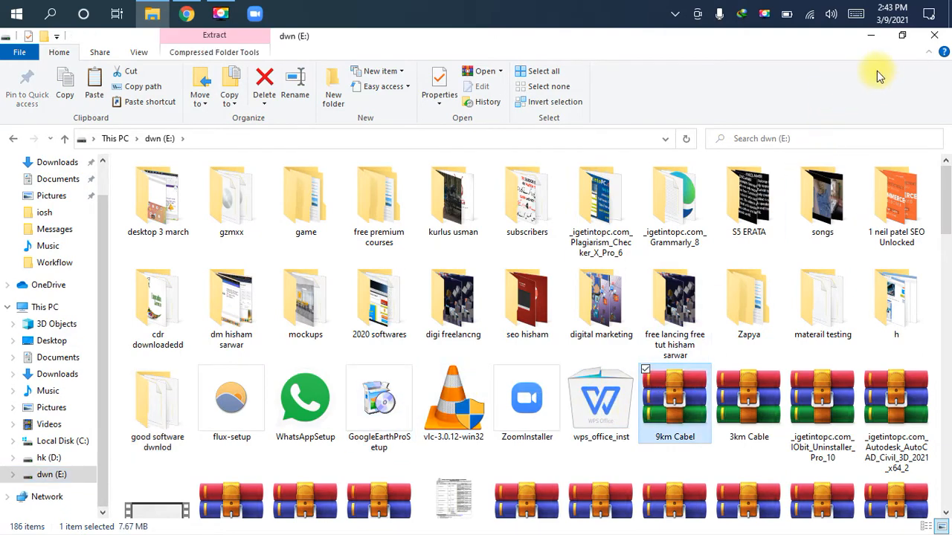
pyautogui.press('Return')
# Step: Extract the 9km Cabel folder from the archive to the desktop and close the archive window
pyautogui.click(871, 34)
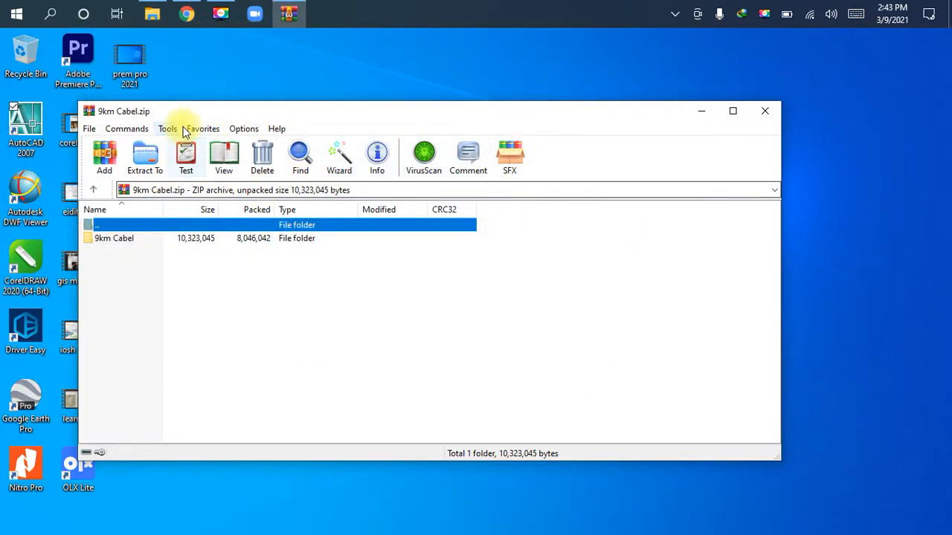
pyautogui.moveTo(213, 113); pyautogui.dragTo(382, 101)
pyautogui.click(283, 227)
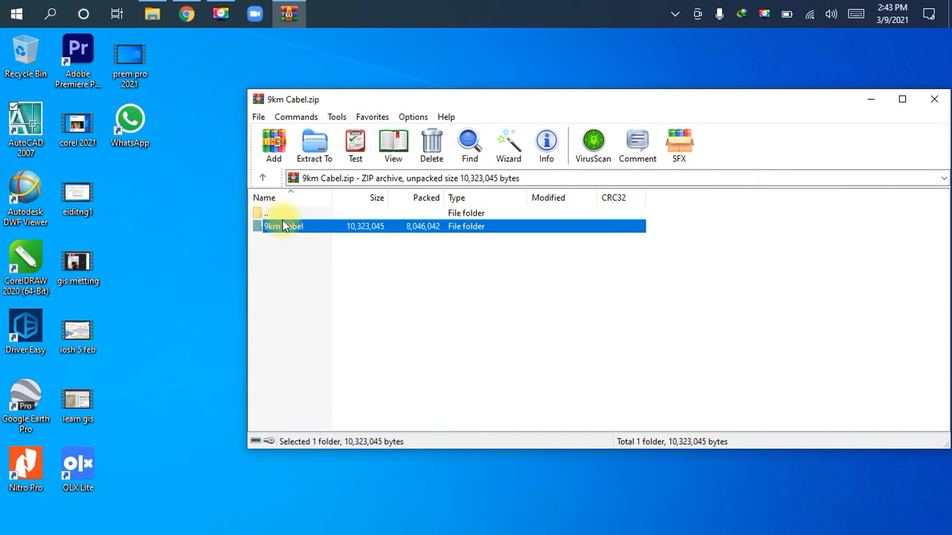
pyautogui.click(314, 145)
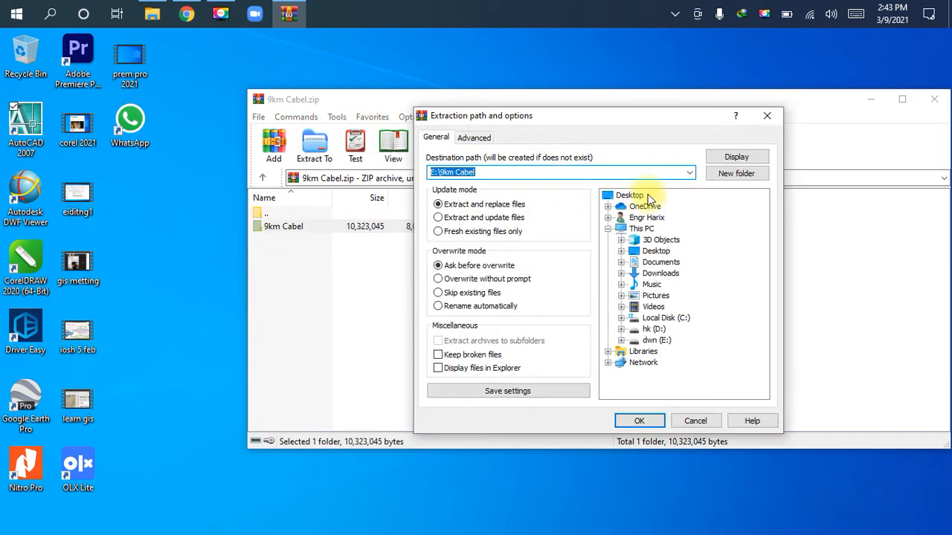
pyautogui.click(644, 196)
pyautogui.click(641, 421)
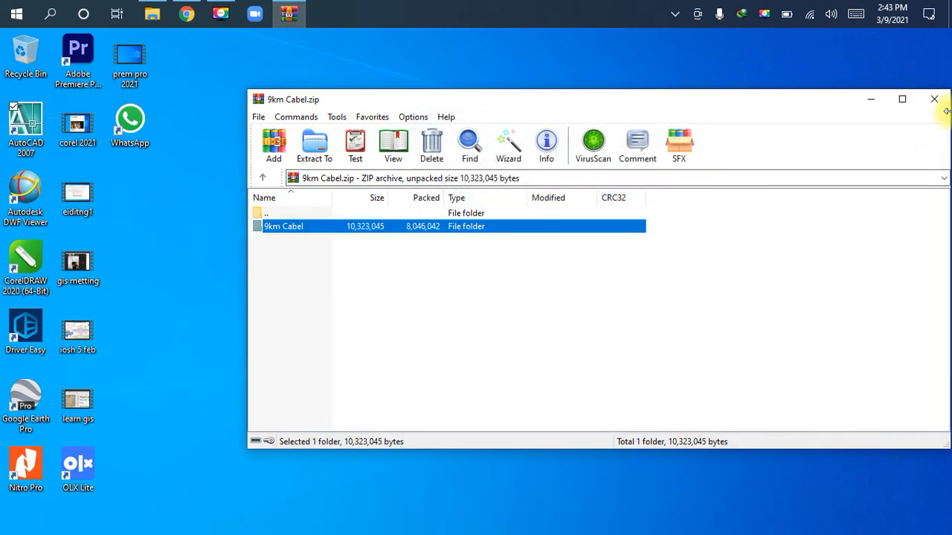
pyautogui.click(933, 99)
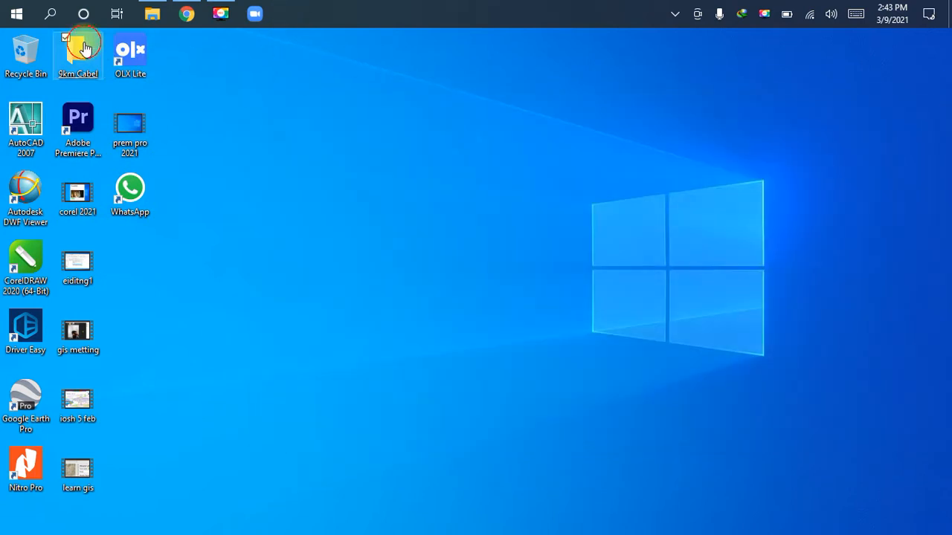
# Step: Open Sheet 1 9km Cabel from the extracted desktop folder and examine its cable route, pole coordinates, legend and location maps
pyautogui.doubleClick(78, 51)
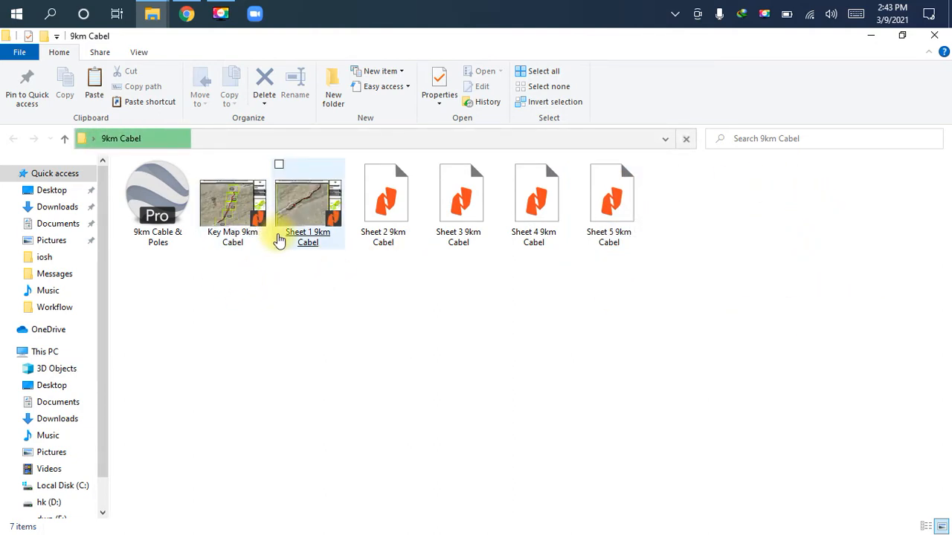
pyautogui.click(291, 242)
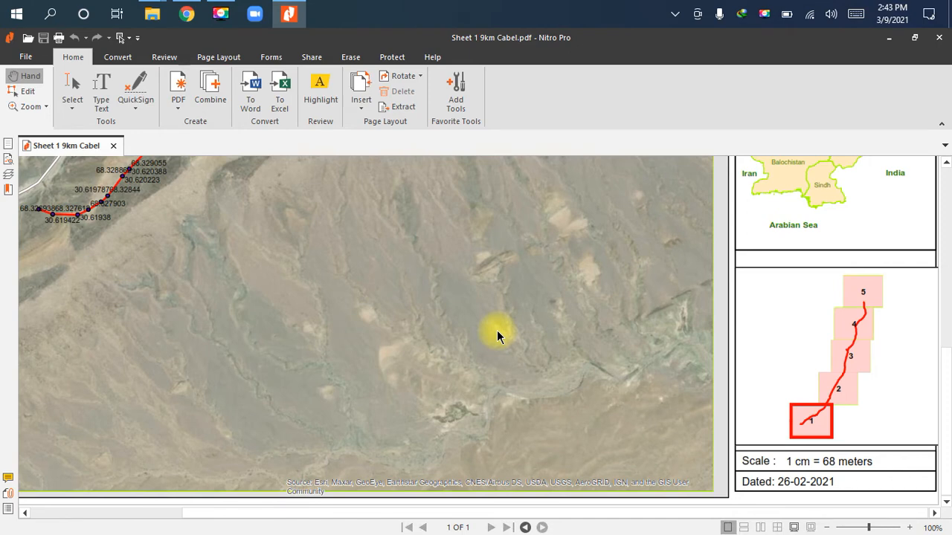
pyautogui.scroll(2, 493, 331)
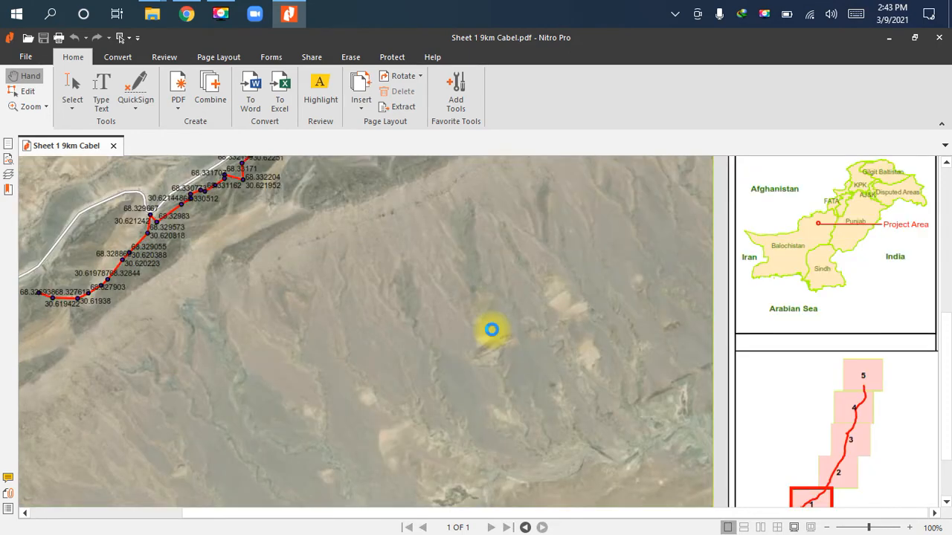
pyautogui.scroll(3, 496, 336)
pyautogui.click(496, 335)
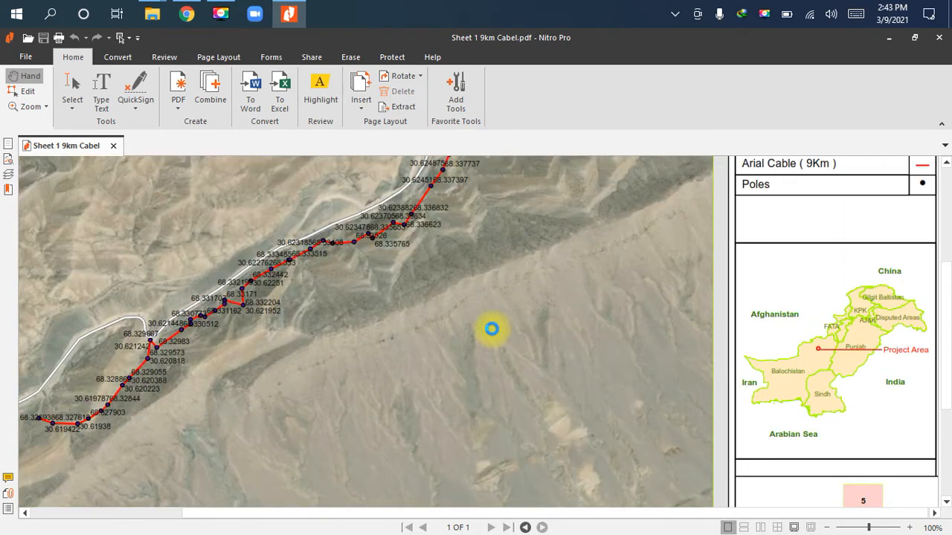
pyautogui.scroll(2, 492, 332)
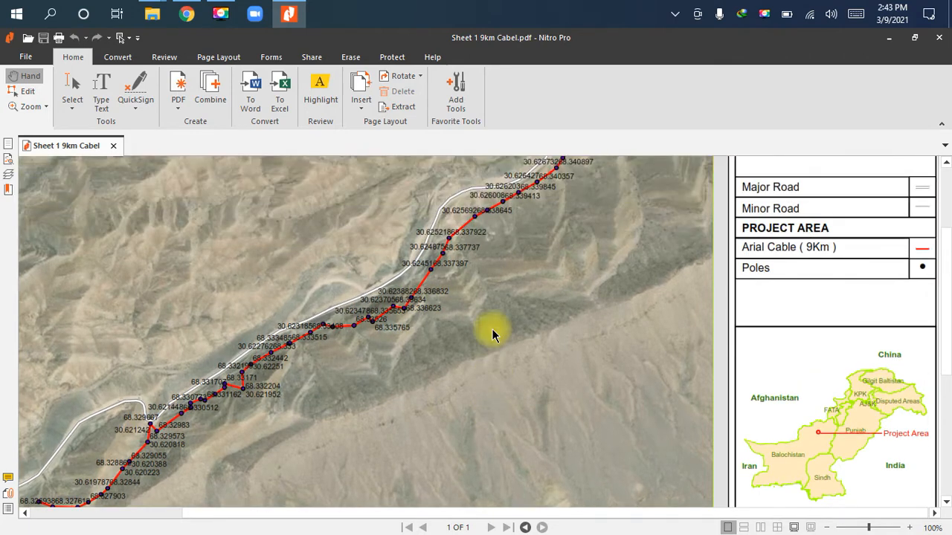
pyautogui.scroll(3, 491, 331)
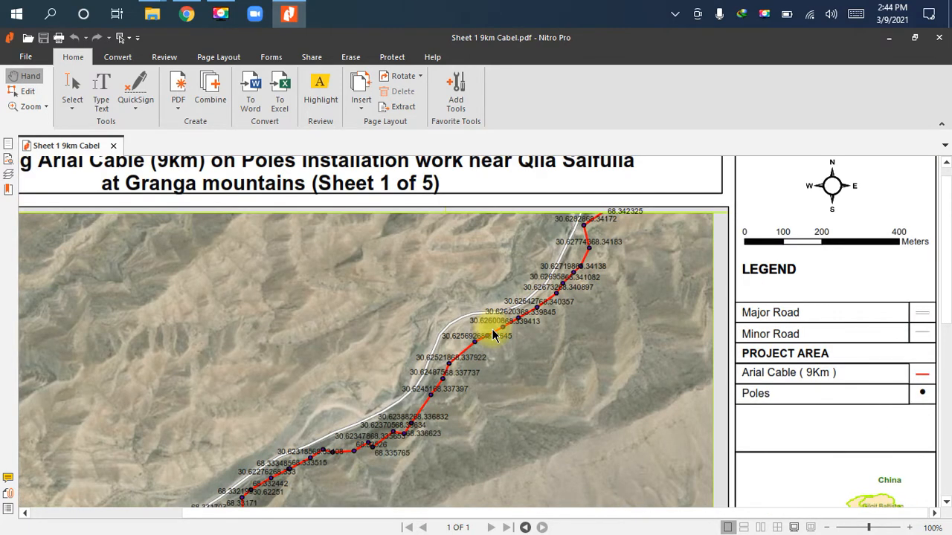
pyautogui.scroll(1, 493, 333)
pyautogui.scroll(-2, 492, 335)
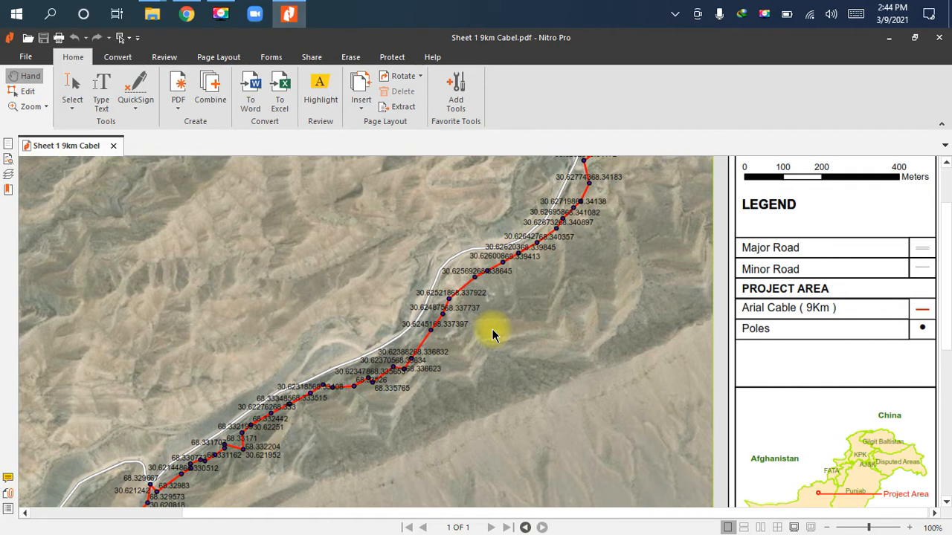
pyautogui.scroll(-5, 525, 293)
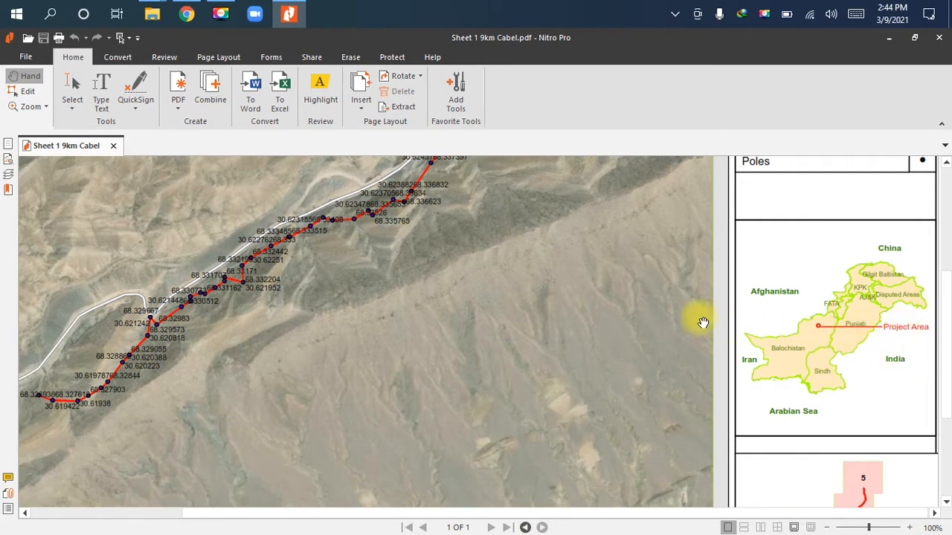
pyautogui.scroll(-3, 520, 316)
pyautogui.scroll(10, 556, 325)
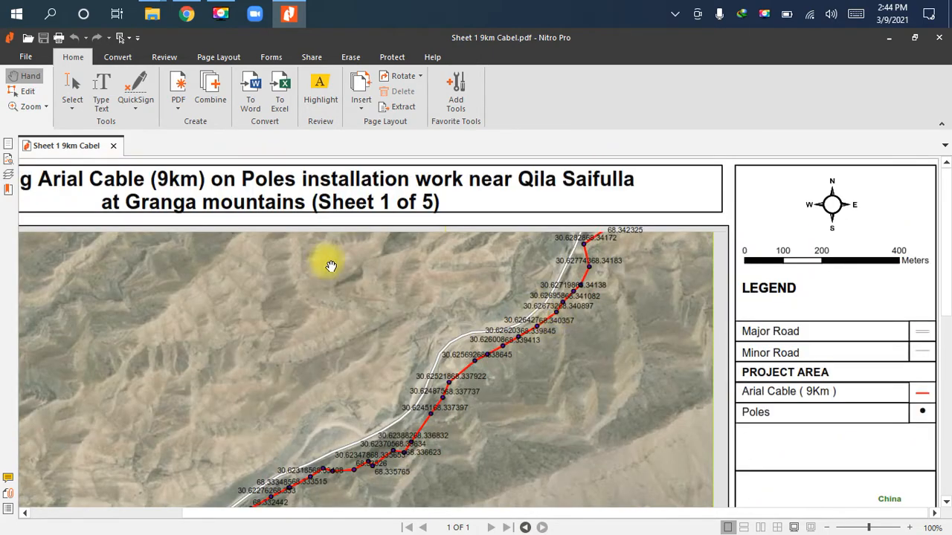
pyautogui.scroll(-1, 349, 230)
pyautogui.scroll(-7, 350, 234)
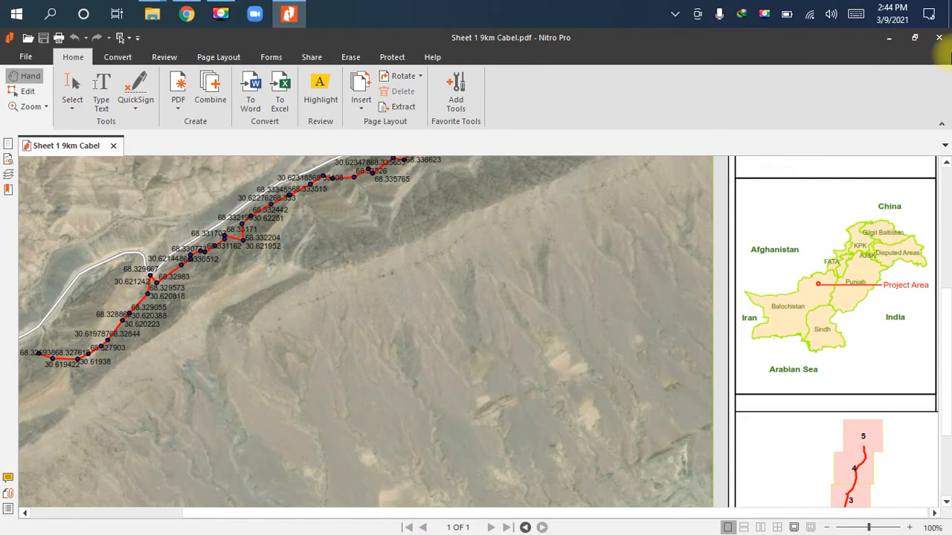
pyautogui.click(936, 38)
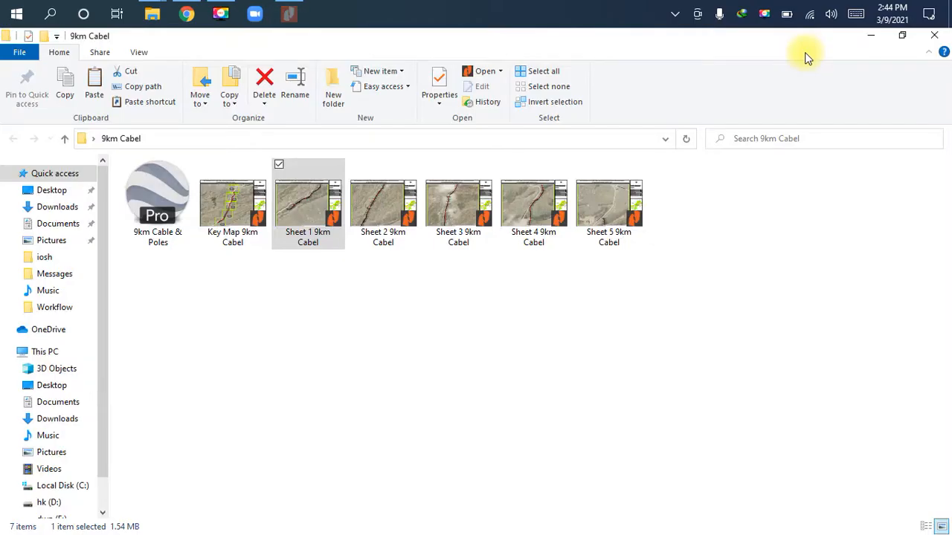
pyautogui.click(854, 43)
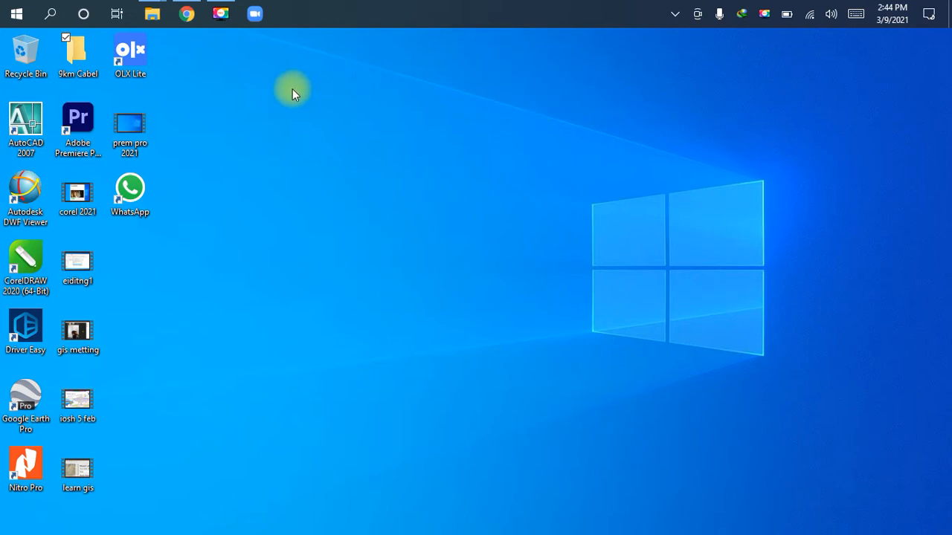
# Step: Launch AutoCAD 2007 from the desktop without getting help, and stop the compatibility message from showing again
pyautogui.click(32, 145)
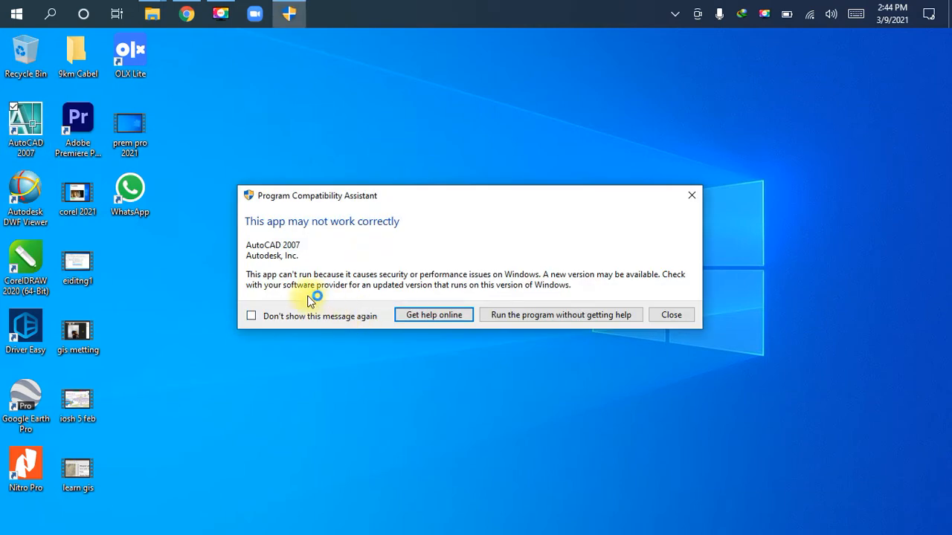
pyautogui.click(262, 318)
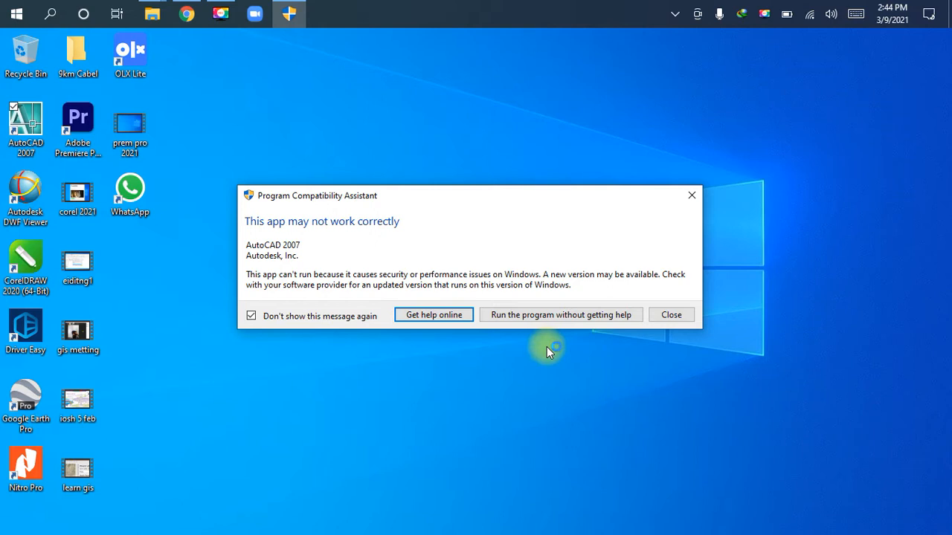
pyautogui.click(606, 315)
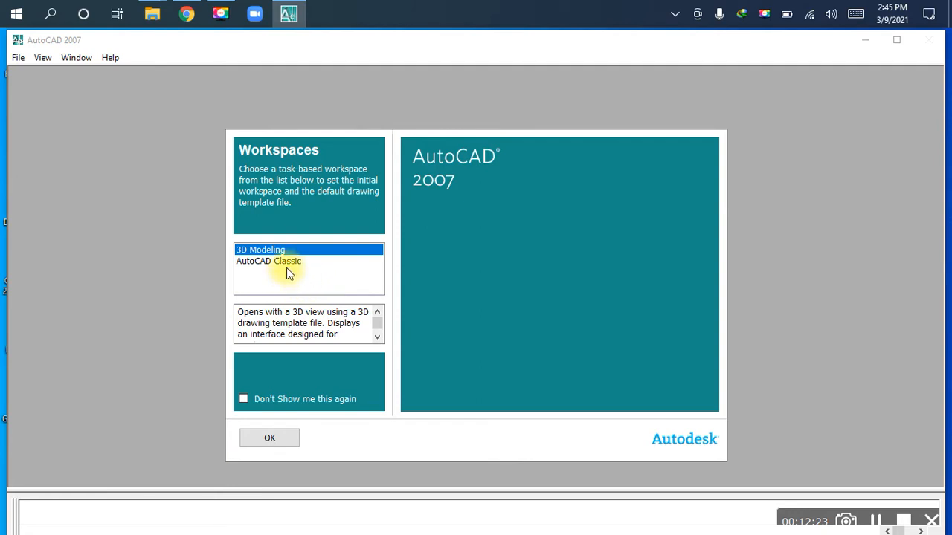
# Step: Start with the AutoCAD Classic workspace and decline the New Features Workshop with the option "No, don't show me this again"
pyautogui.click(289, 264)
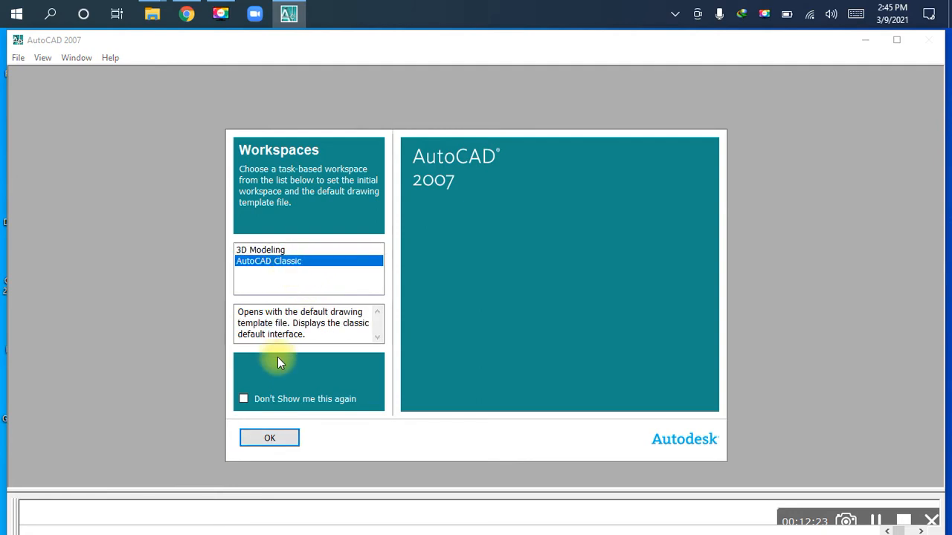
pyautogui.click(255, 399)
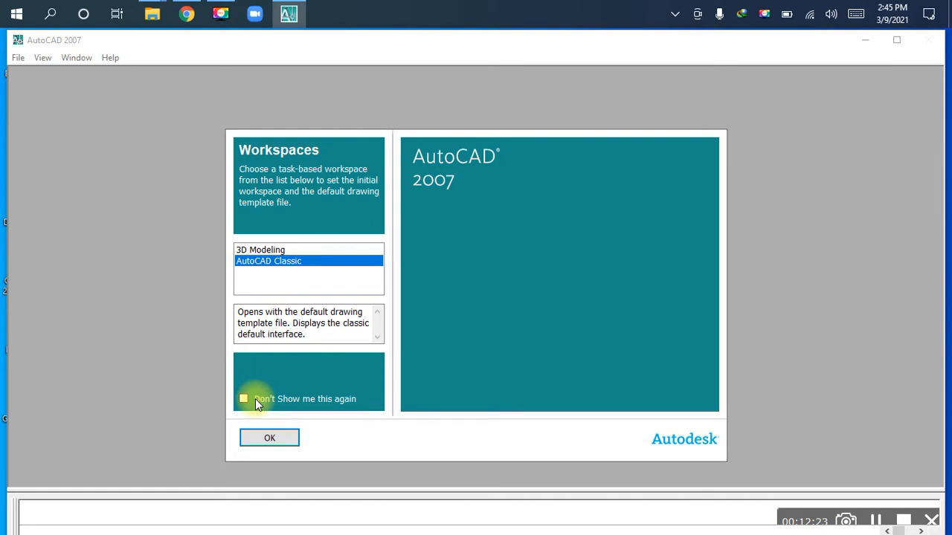
pyautogui.click(276, 438)
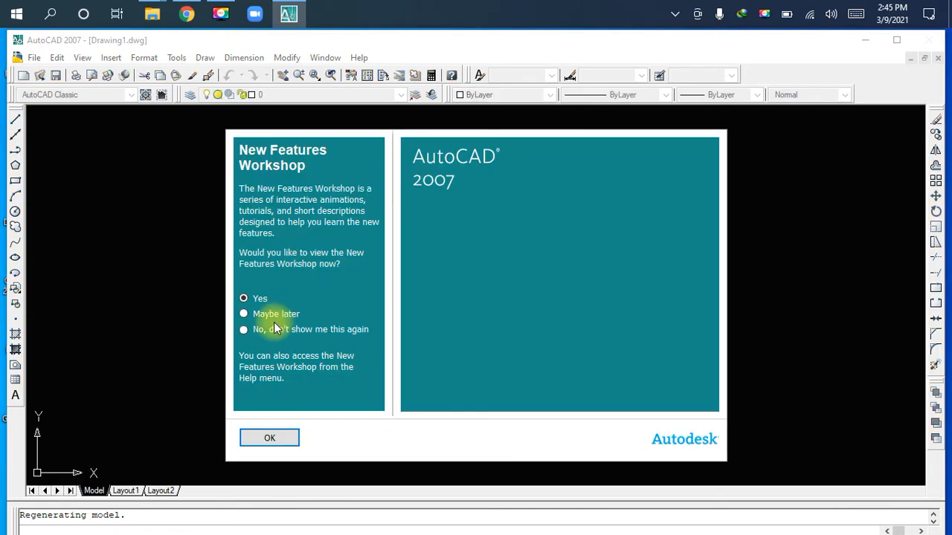
pyautogui.click(264, 331)
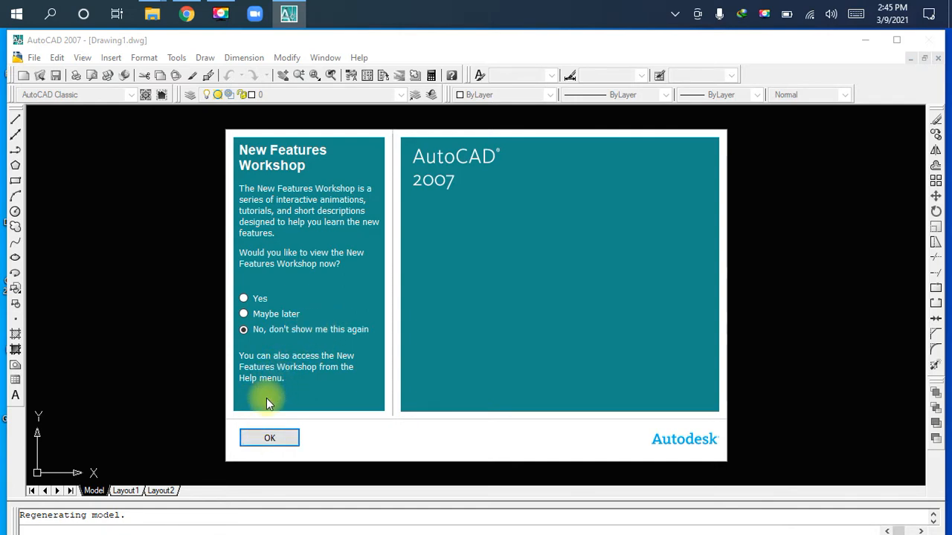
pyautogui.click(270, 439)
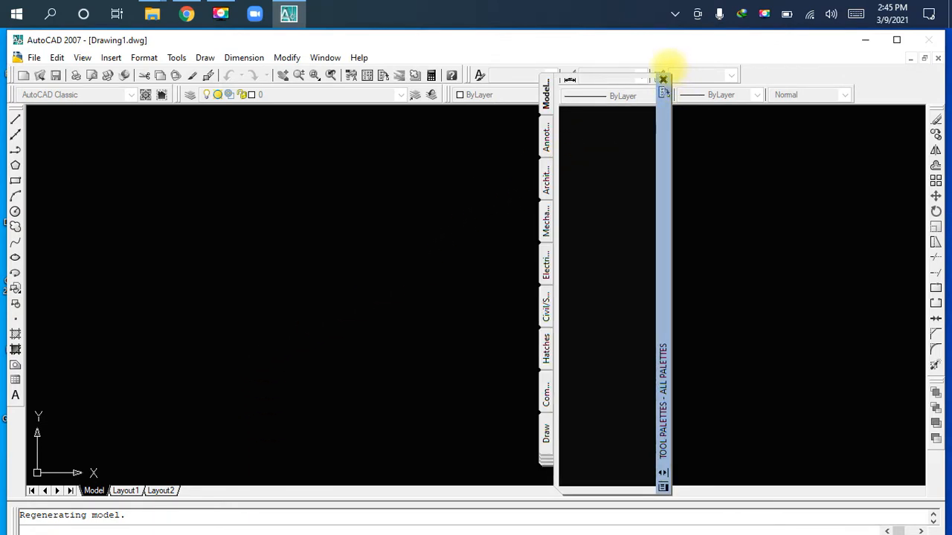
# Step: Close the Sheet Set Manager palette
pyautogui.click(662, 79)
pyautogui.hotkey('ctrl', '3')
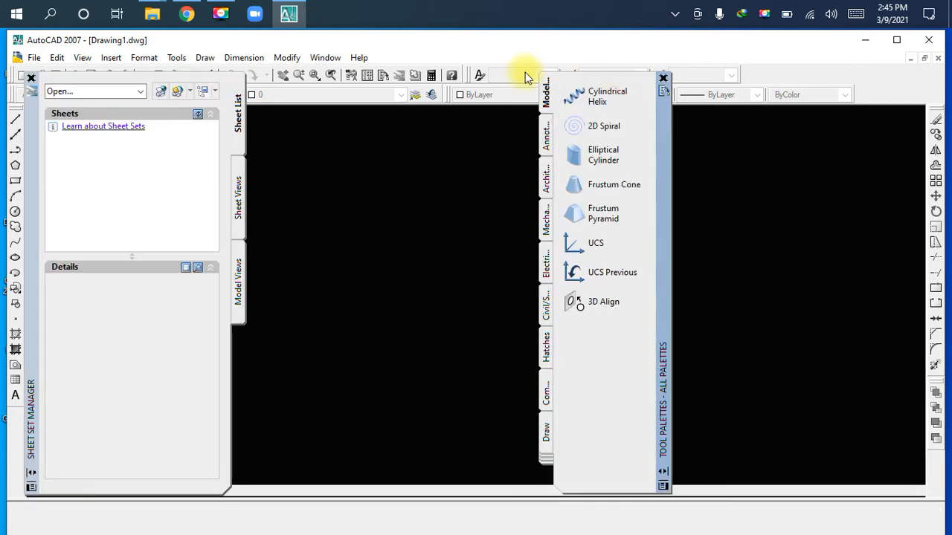
pyautogui.click(30, 79)
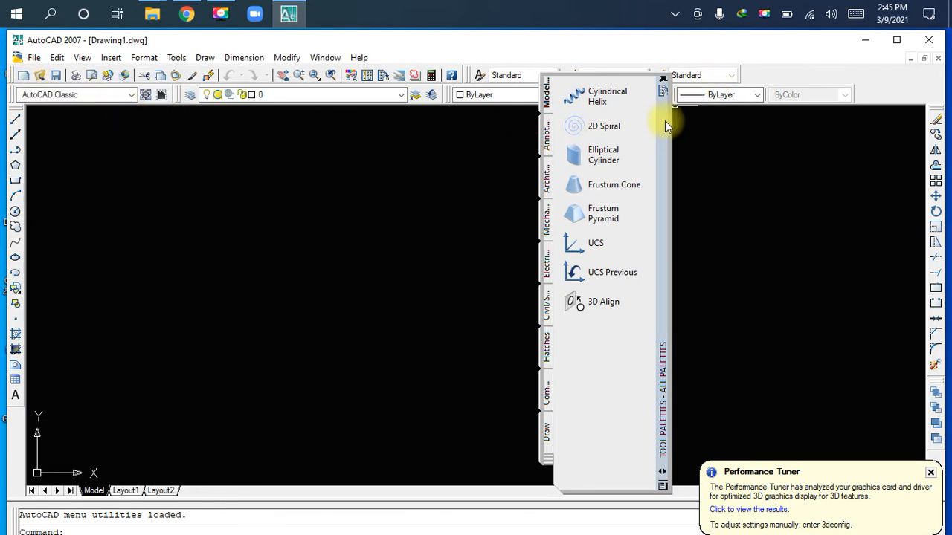
# Step: Move the Tool Palettes to the right edge of the drawing area and maximize the program window, dismissing the Performance Tuner notice
pyautogui.moveTo(664, 133); pyautogui.dragTo(894, 131)
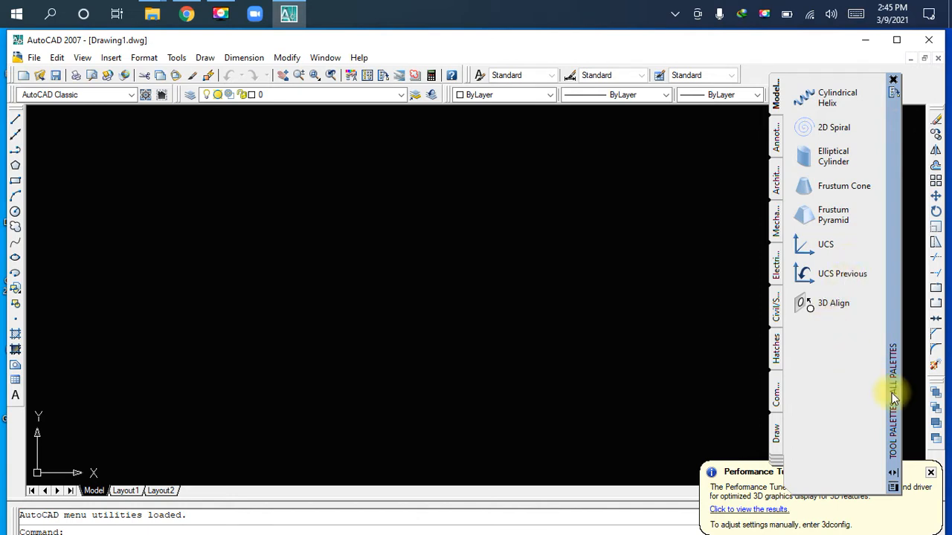
pyautogui.click(930, 470)
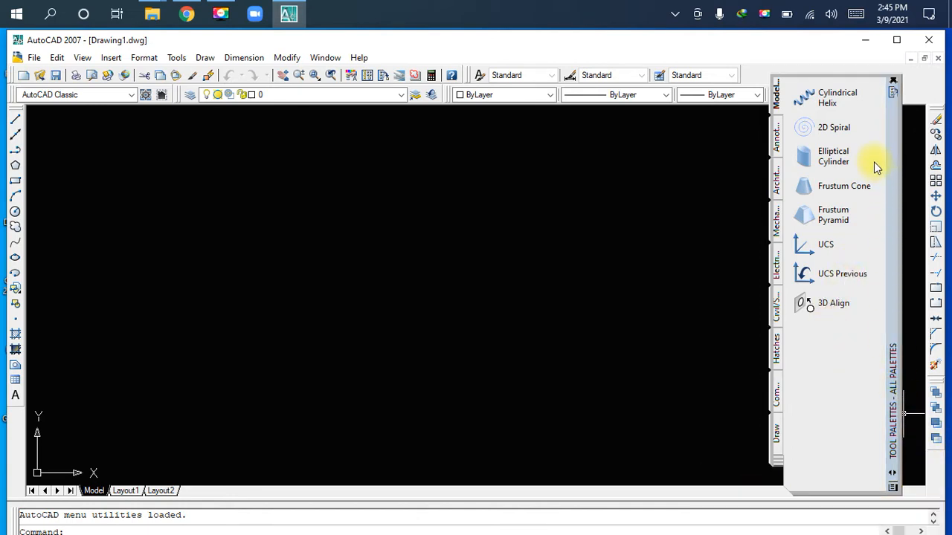
pyautogui.moveTo(863, 76); pyautogui.dragTo(871, 125)
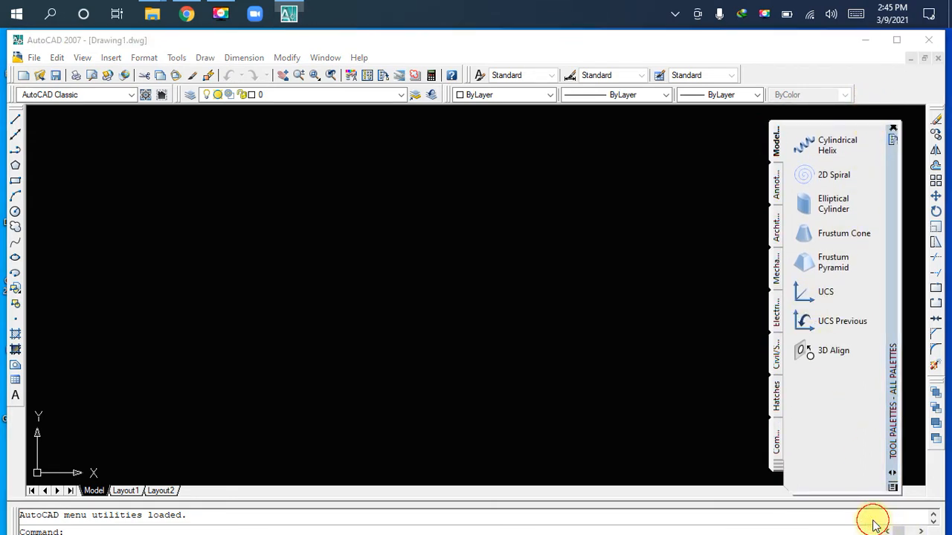
pyautogui.press('F9')
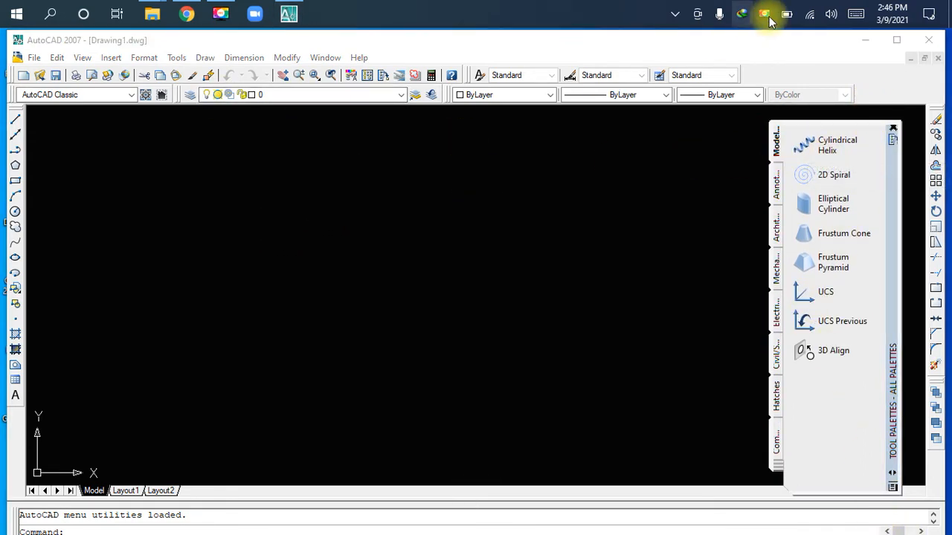
pyautogui.click(896, 41)
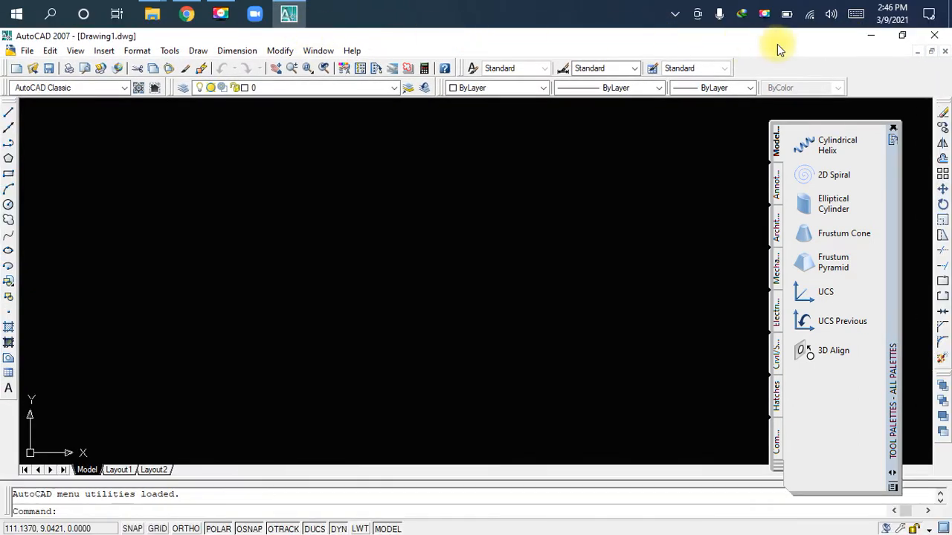
pyautogui.click(25, 51)
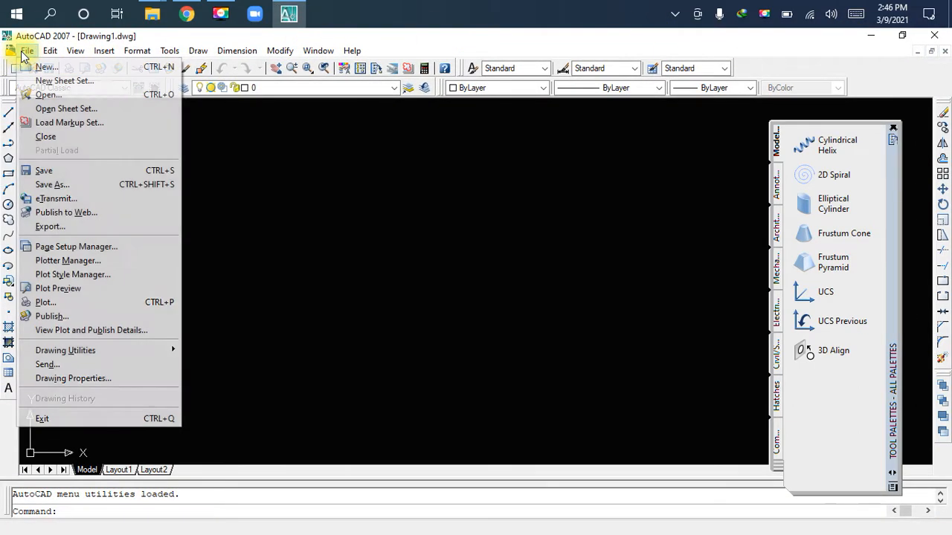
pyautogui.moveTo(50, 53)
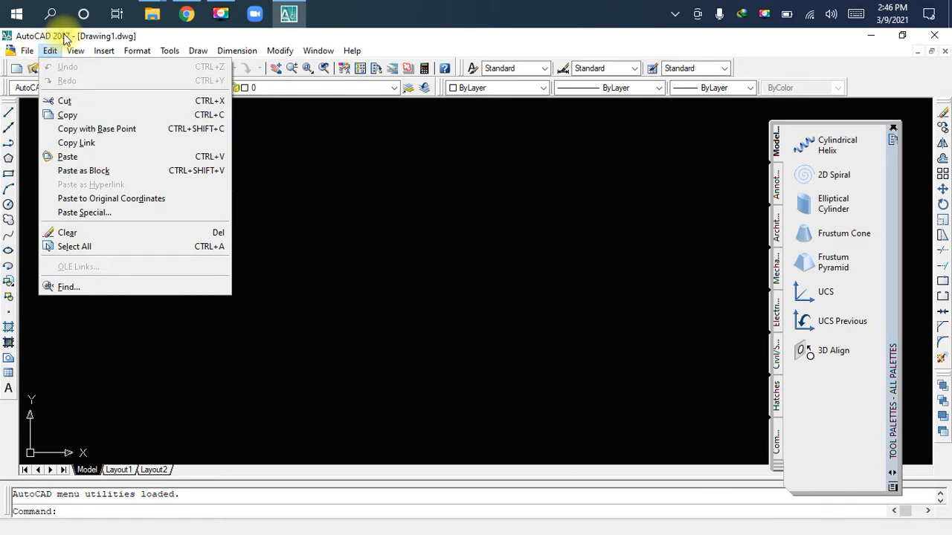
pyautogui.click(65, 37)
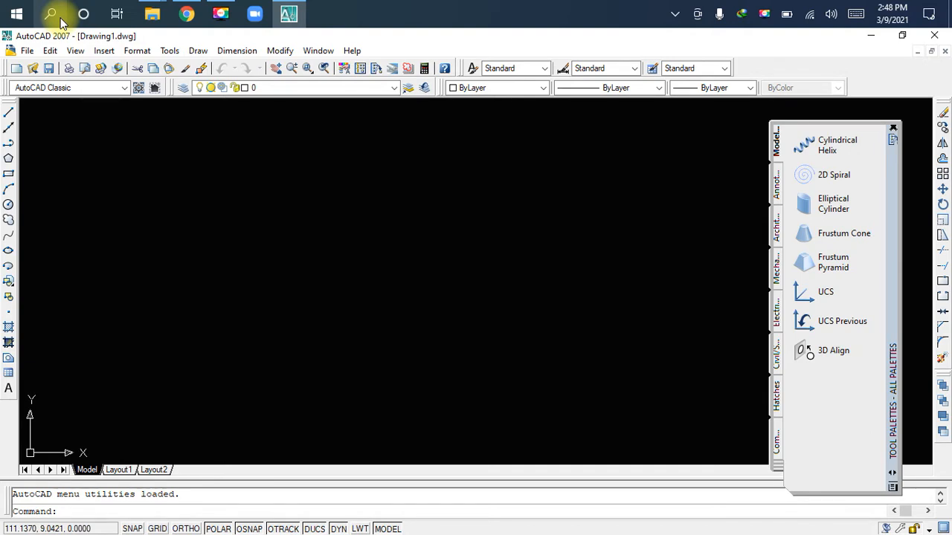
# Step: Draw a freehand rectangle in the left half of the empty drawing area
pyautogui.write('rec')
pyautogui.press('space')
pyautogui.click(251, 180)
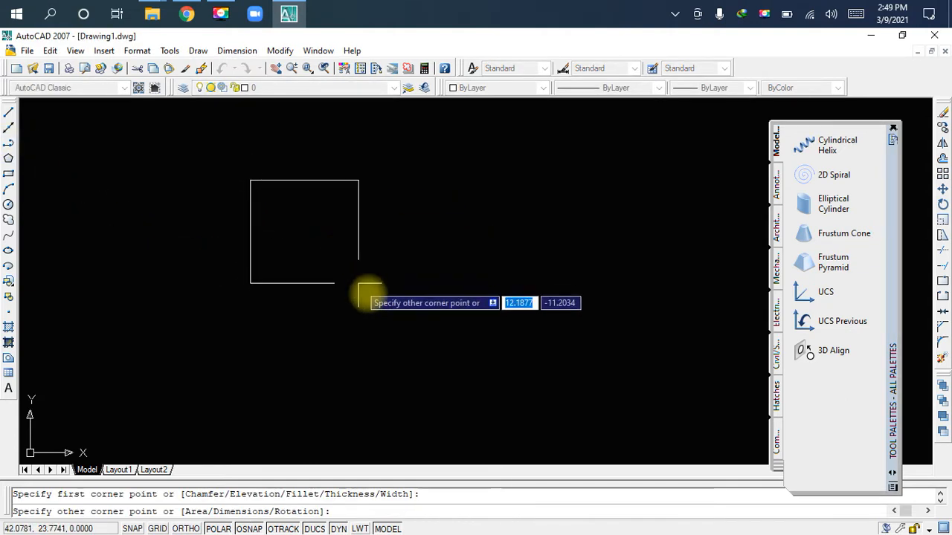
pyautogui.click(407, 327)
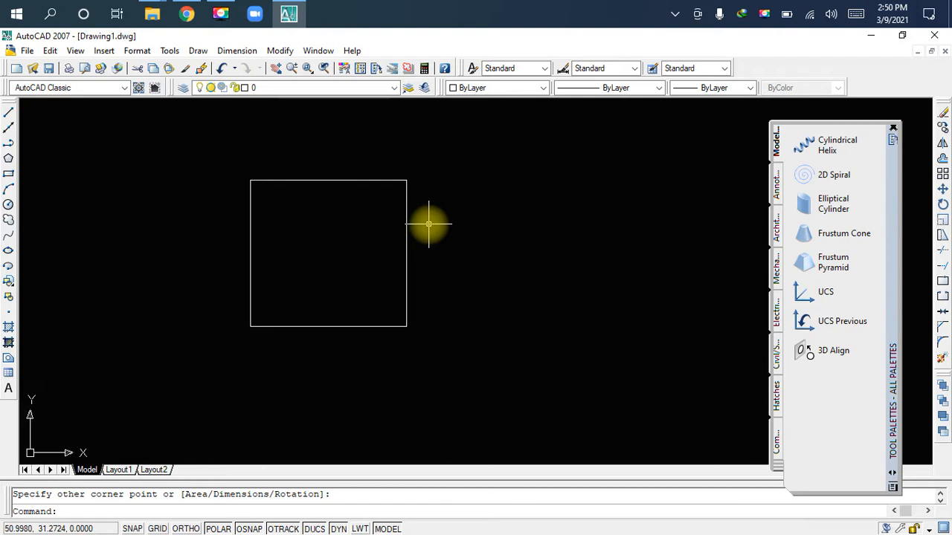
# Step: Open the drawing units settings
pyautogui.write('un')
pyautogui.press('space')
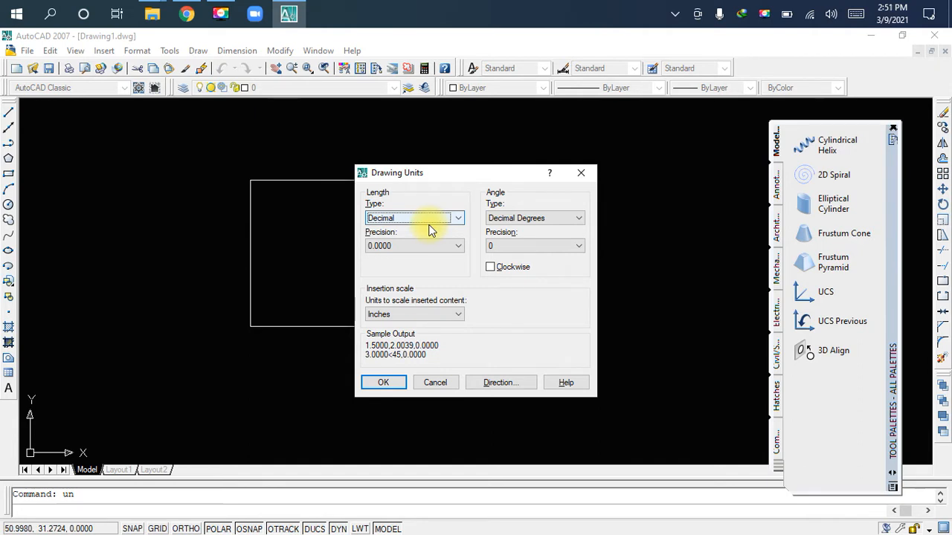
# Step: Switch to Chrome and search Google for "autocad 2021 system requirements" in the new tab
pyautogui.click(187, 13)
pyautogui.click(219, 40)
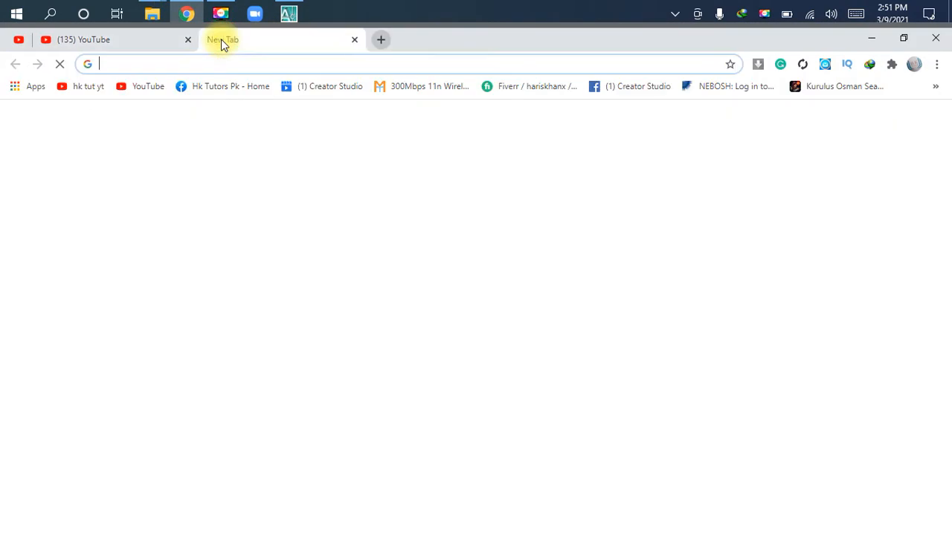
pyautogui.write('au')
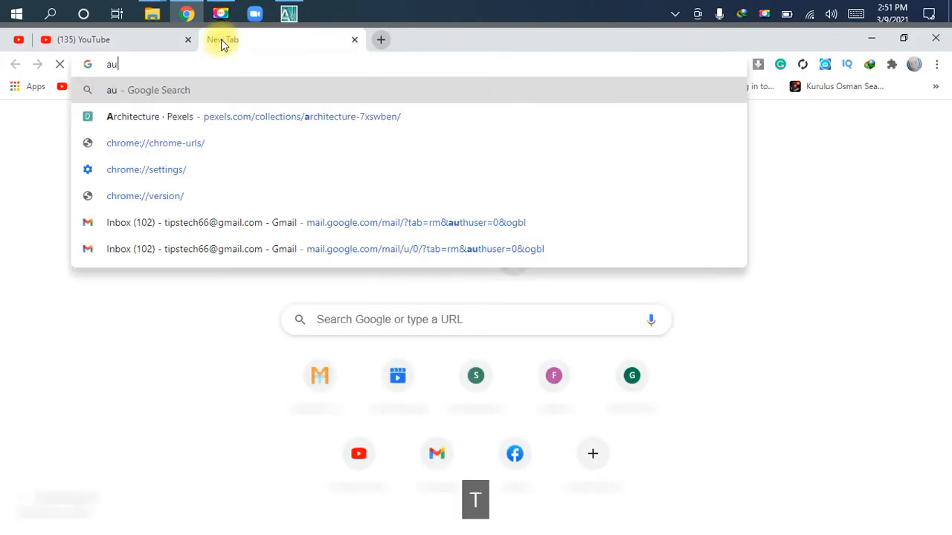
pyautogui.write('tocad 2')
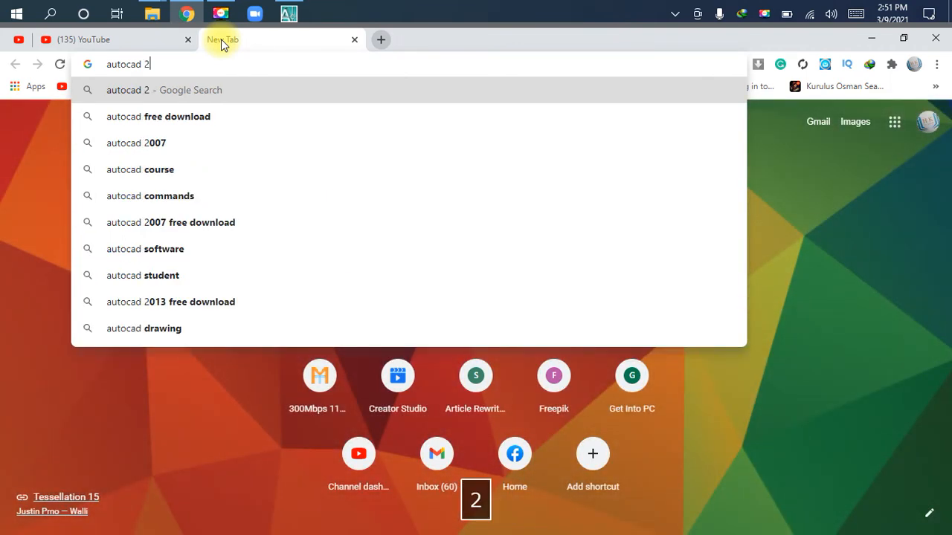
pyautogui.write('021')
pyautogui.press('Down')
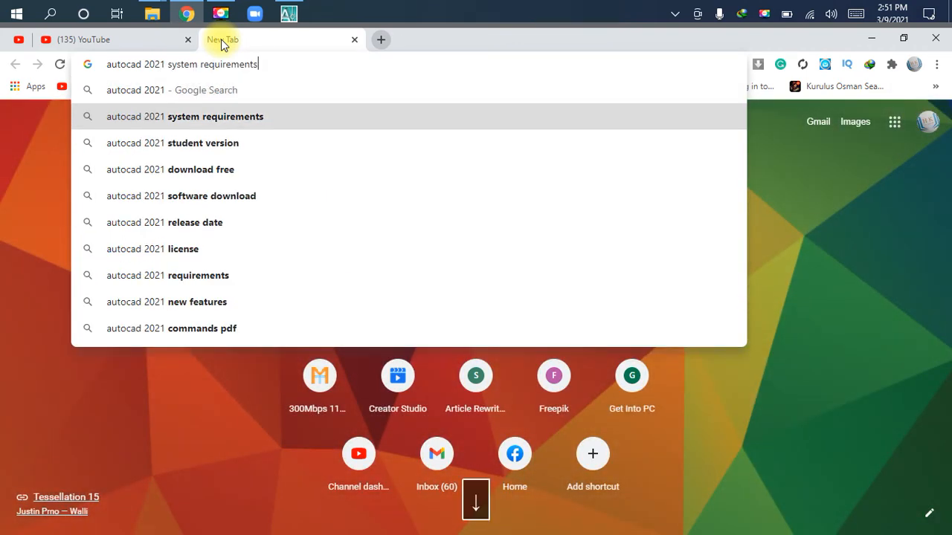
pyautogui.press('Return')
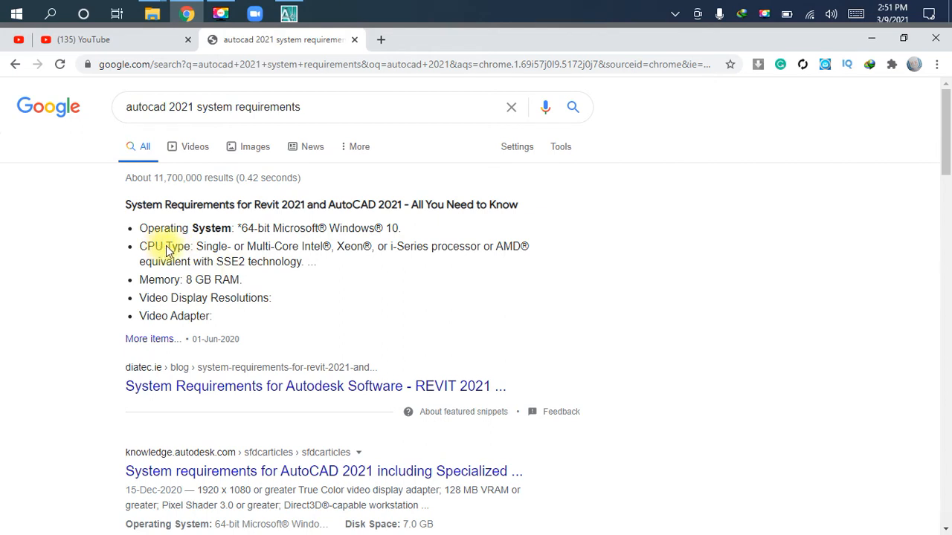
# Step: Highlight the Xeon processor and Windows 10 entries in the system requirements snippet to examine them, and clear the highlighting
pyautogui.click(338, 249)
pyautogui.doubleClick(338, 250)
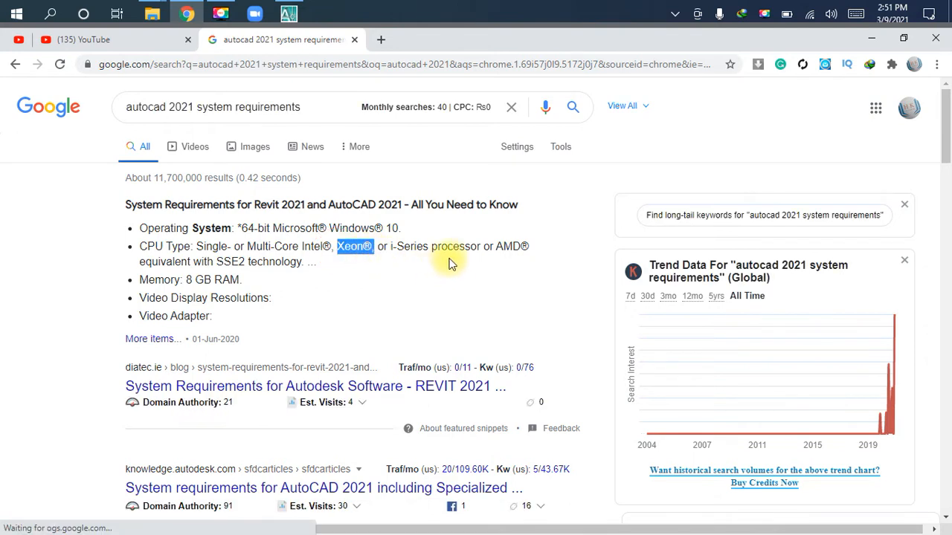
pyautogui.click(465, 257)
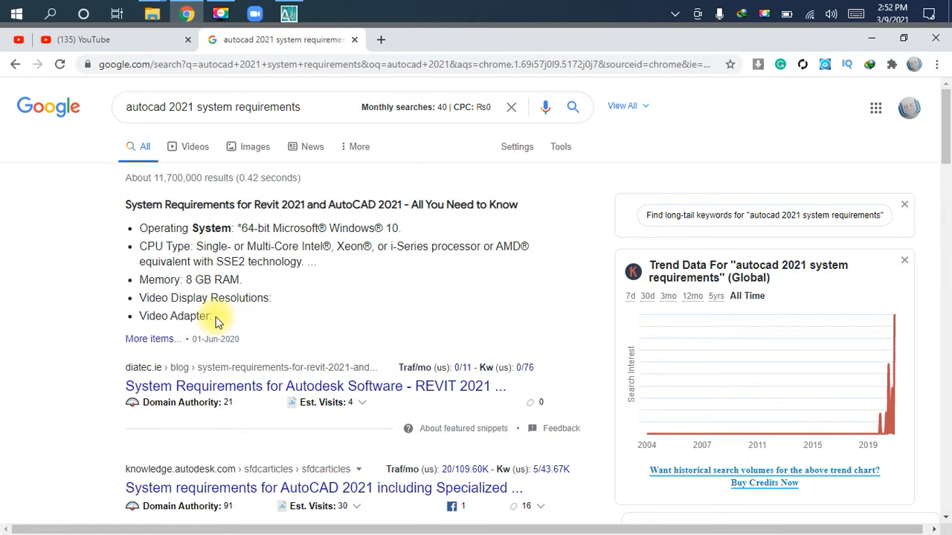
pyautogui.moveTo(401, 229); pyautogui.dragTo(329, 228)
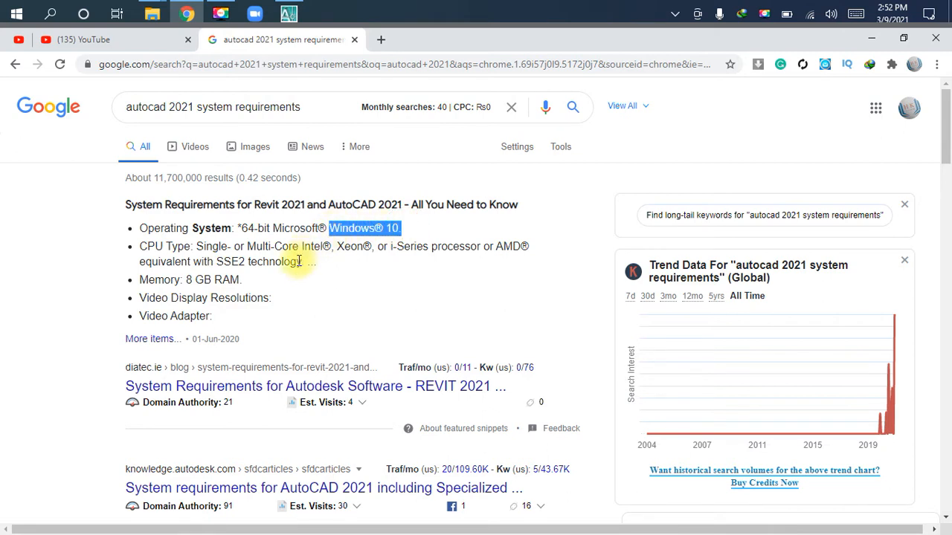
pyautogui.click(385, 267)
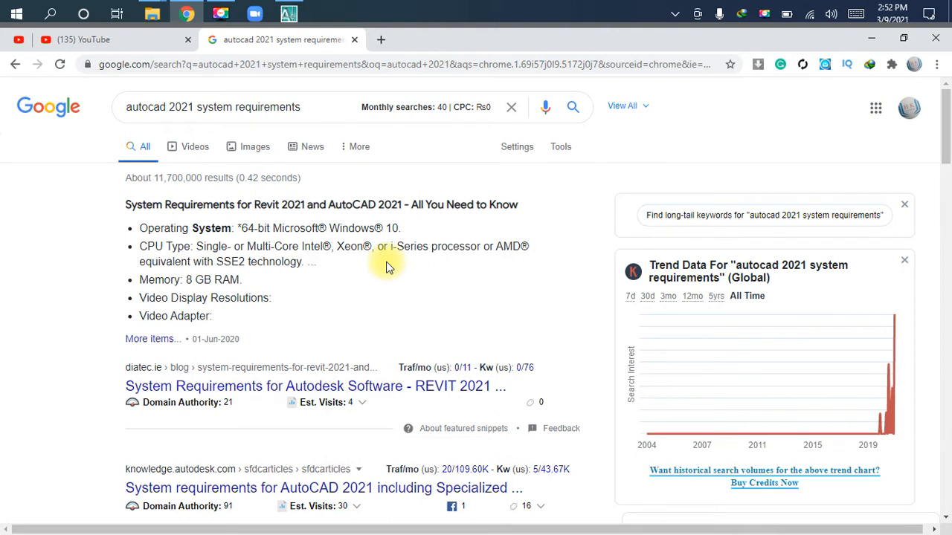
# Step: Switch back to AutoCAD and set the drawing's length units to Architectural with a precision of 0'-0 1/8"
pyautogui.click(288, 14)
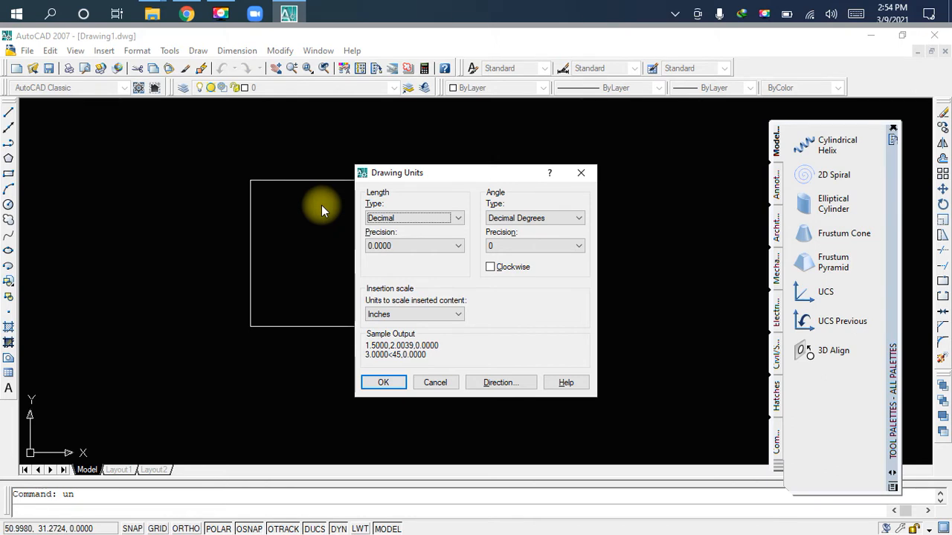
pyautogui.click(425, 224)
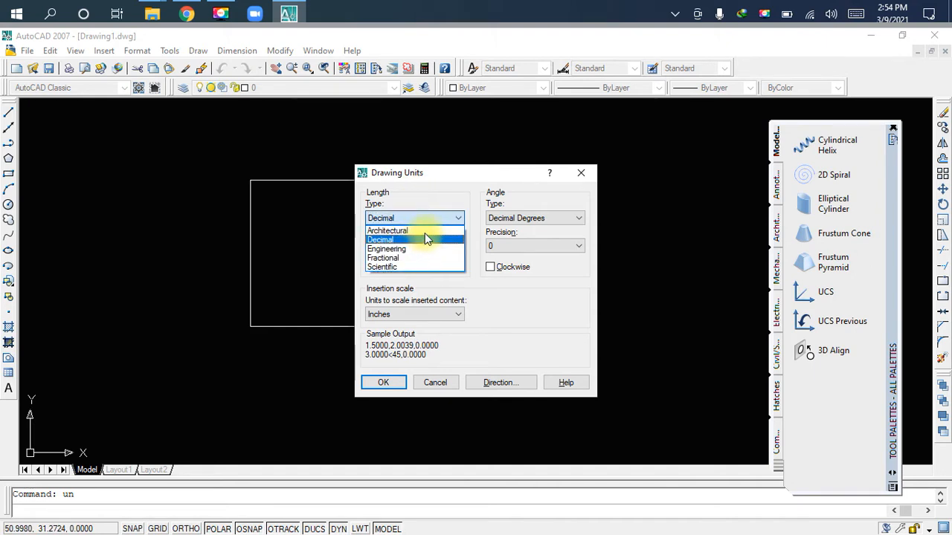
pyautogui.click(424, 232)
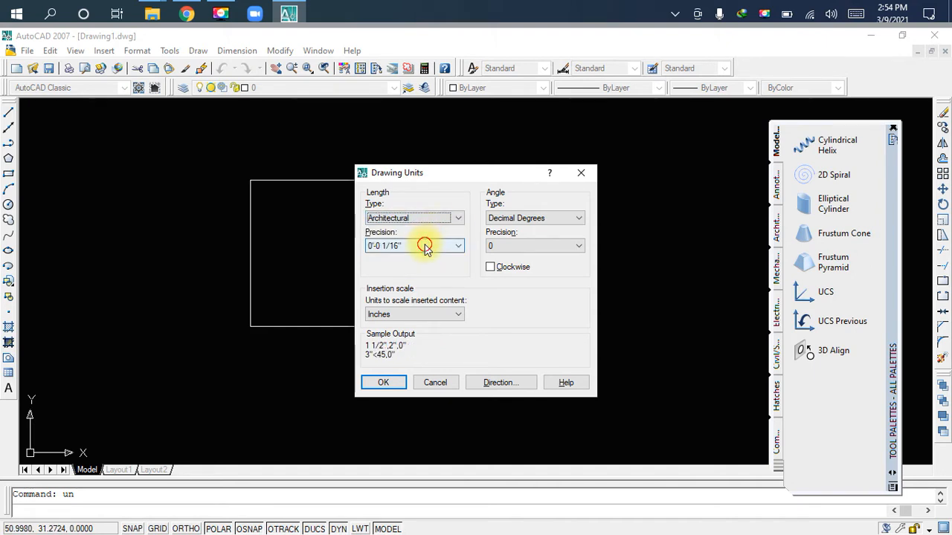
pyautogui.click(425, 246)
pyautogui.click(407, 285)
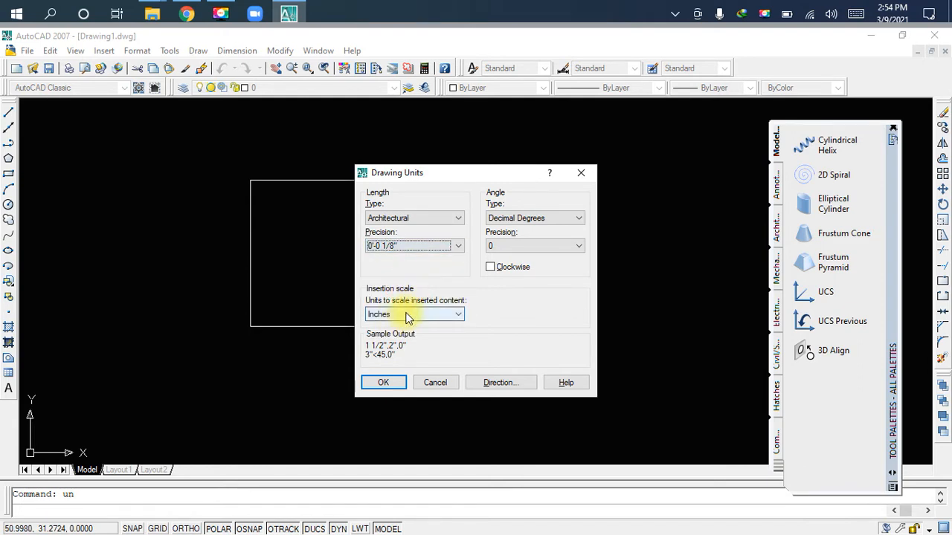
pyautogui.click(388, 310)
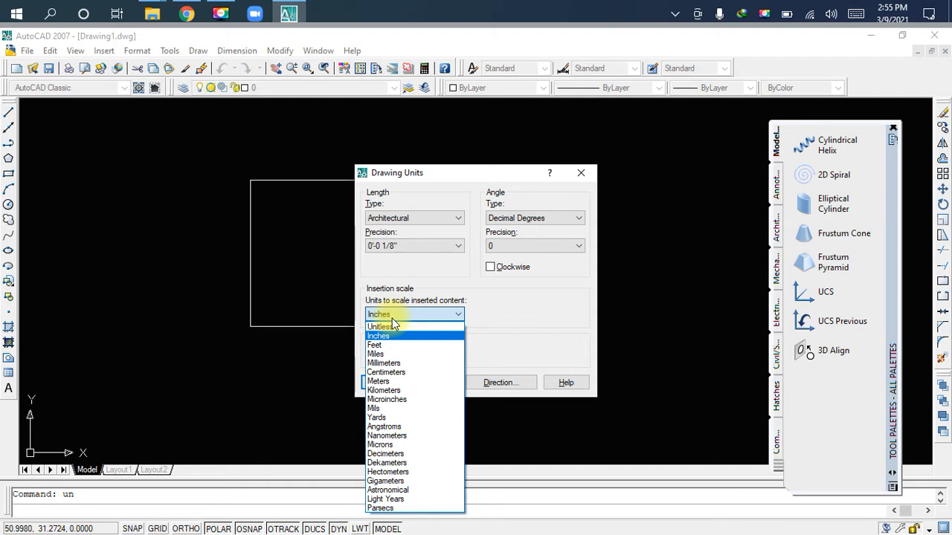
pyautogui.press('Escape')
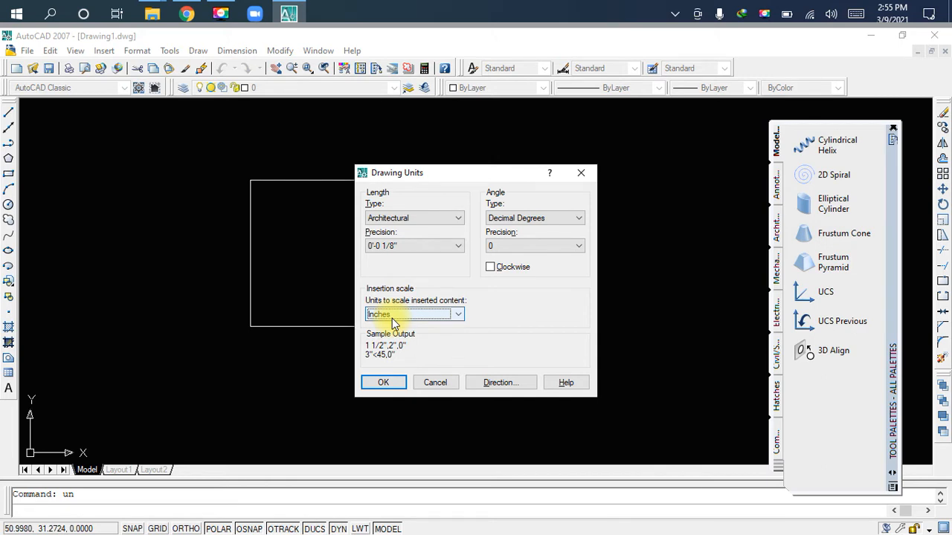
pyautogui.click(383, 382)
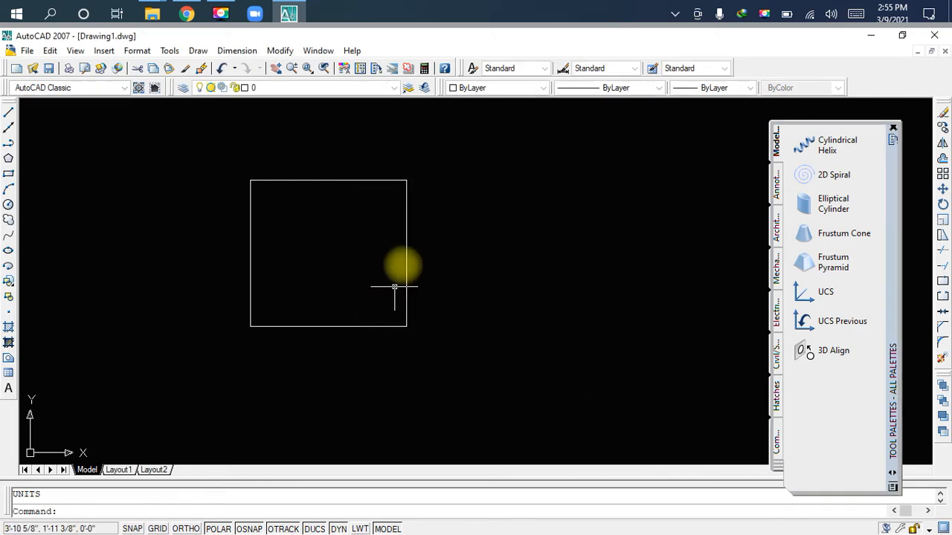
# Step: Delete the rectangle from the drawing
pyautogui.click(406, 228)
pyautogui.click(406, 229)
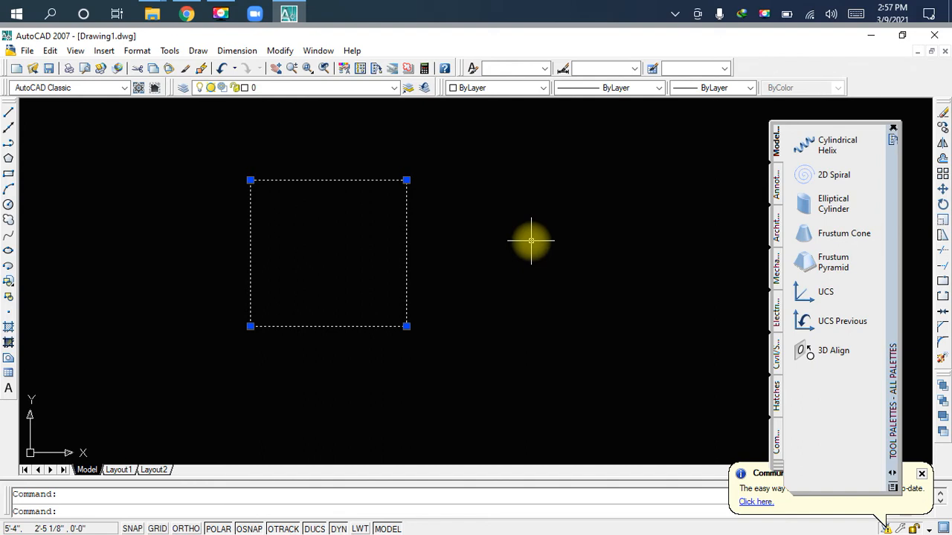
pyautogui.press('Delete')
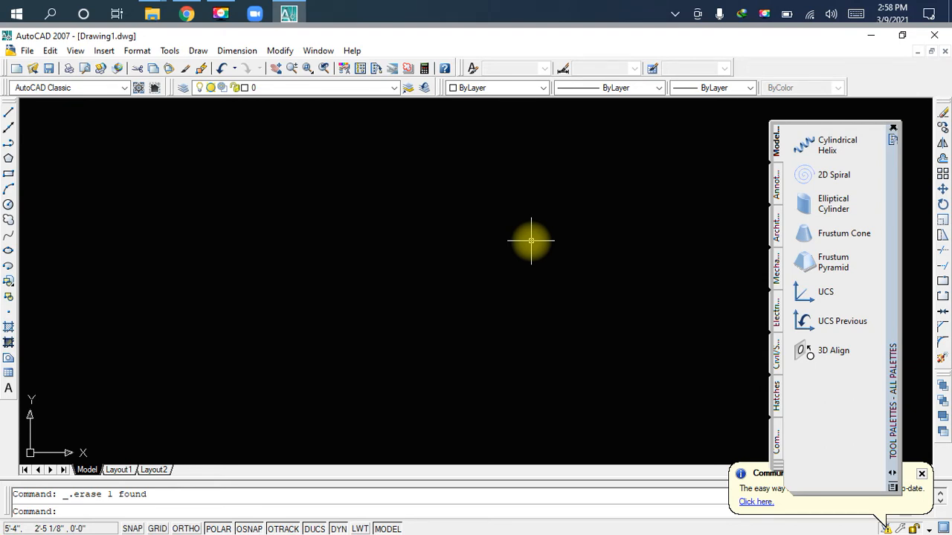
pyautogui.write('d')
pyautogui.press('space')
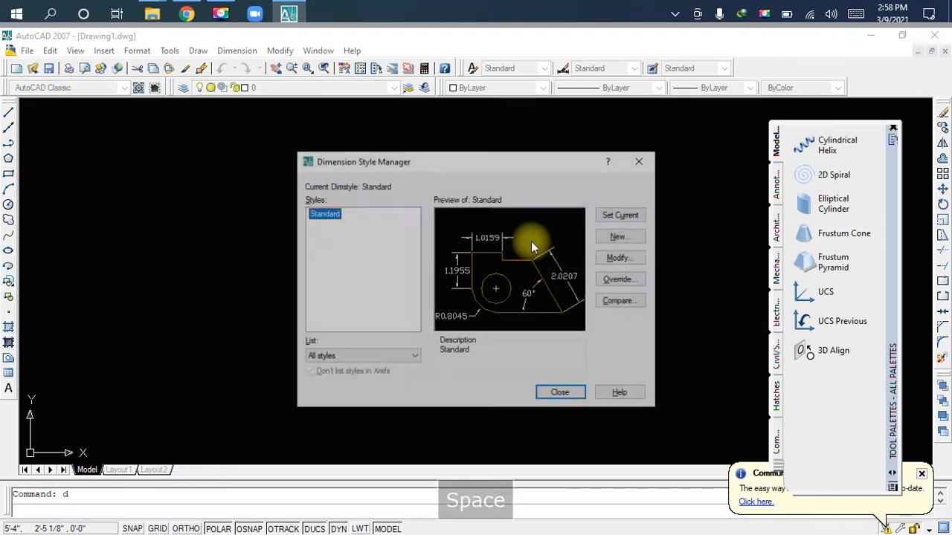
pyautogui.press('Escape')
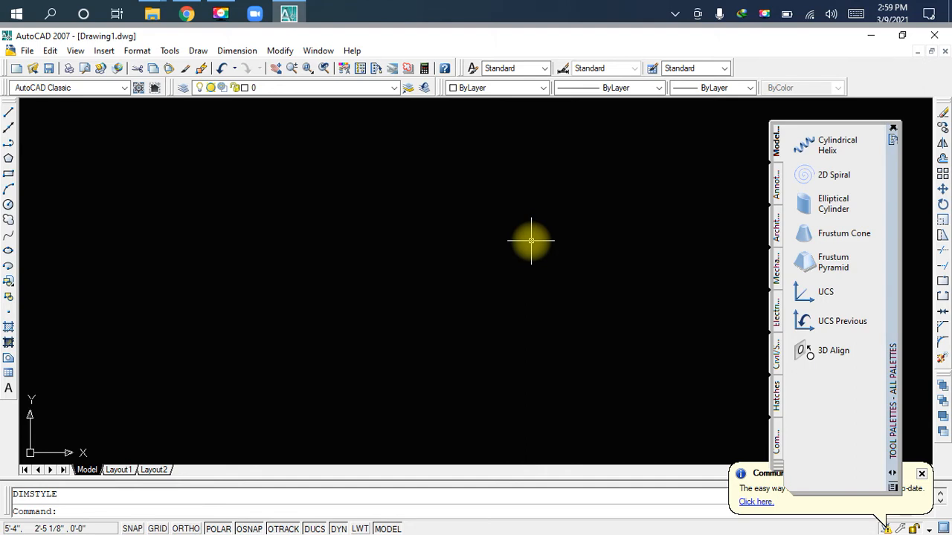
# Step: Review the length type and precision in the drawing units settings and accept them
pyautogui.write('un')
pyautogui.press('space')
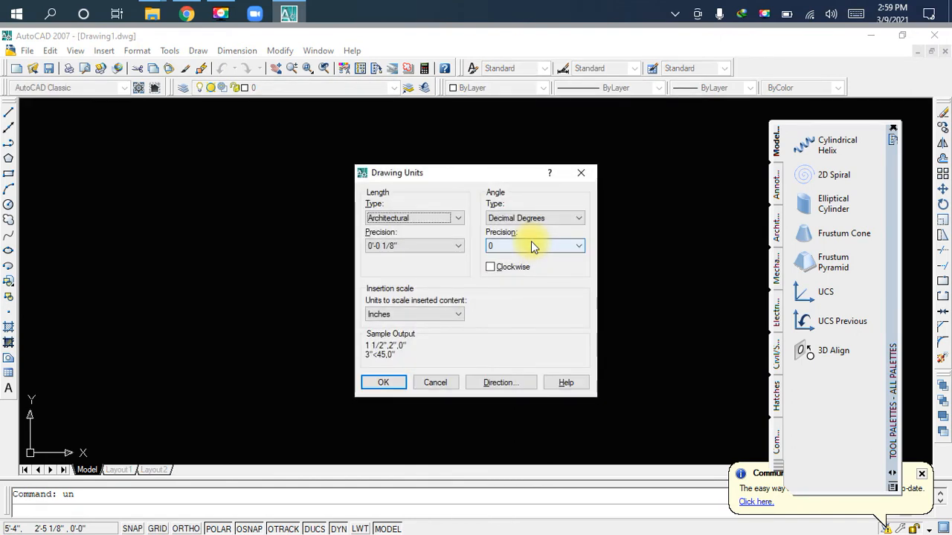
pyautogui.click(408, 246)
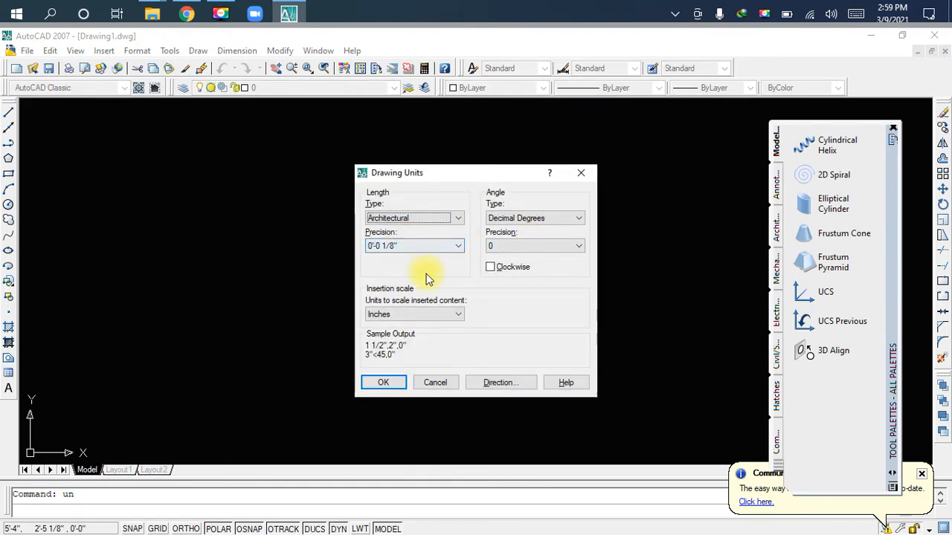
pyautogui.click(388, 383)
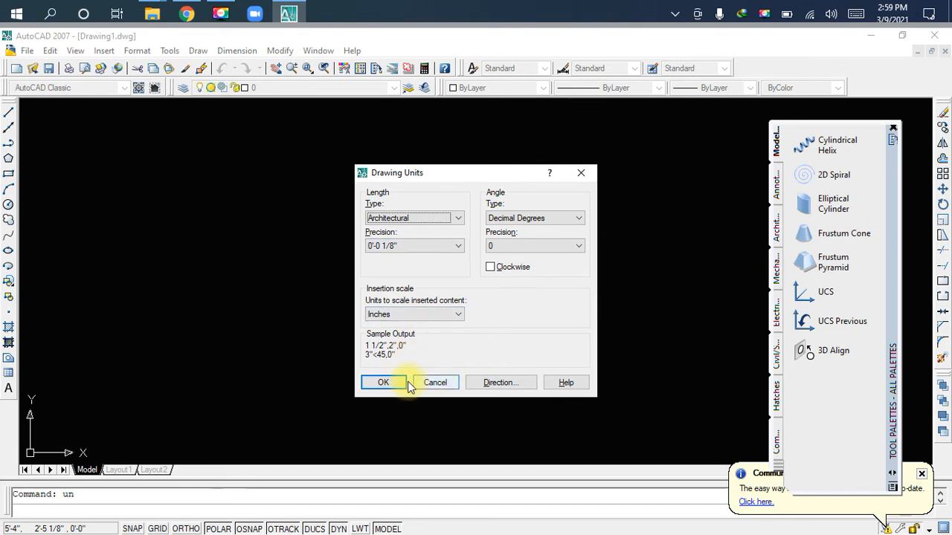
pyautogui.click(429, 246)
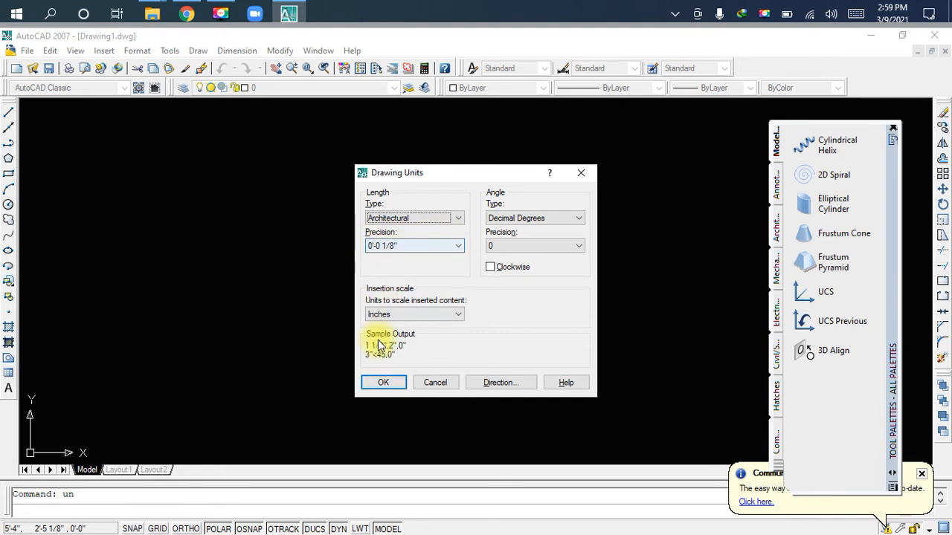
pyautogui.click(383, 382)
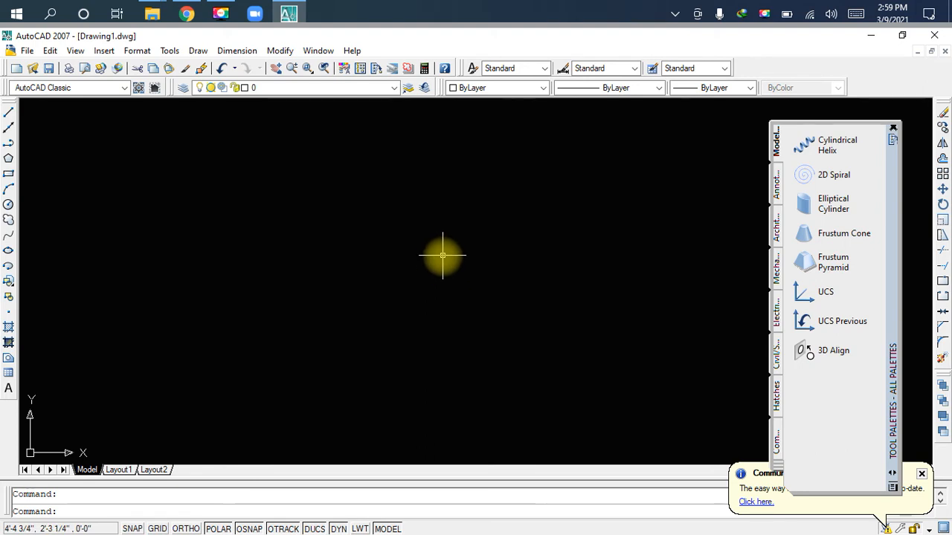
# Step: Modify the Standard dimension style so its linear primary units use the Architectural format with a precision of 0'-0 1/8"
pyautogui.write('d')
pyautogui.press('space')
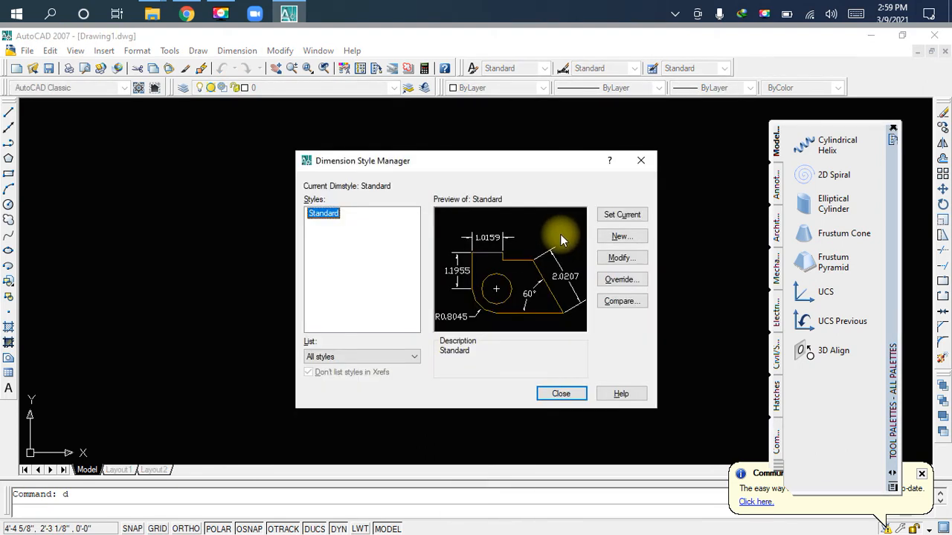
pyautogui.click(634, 260)
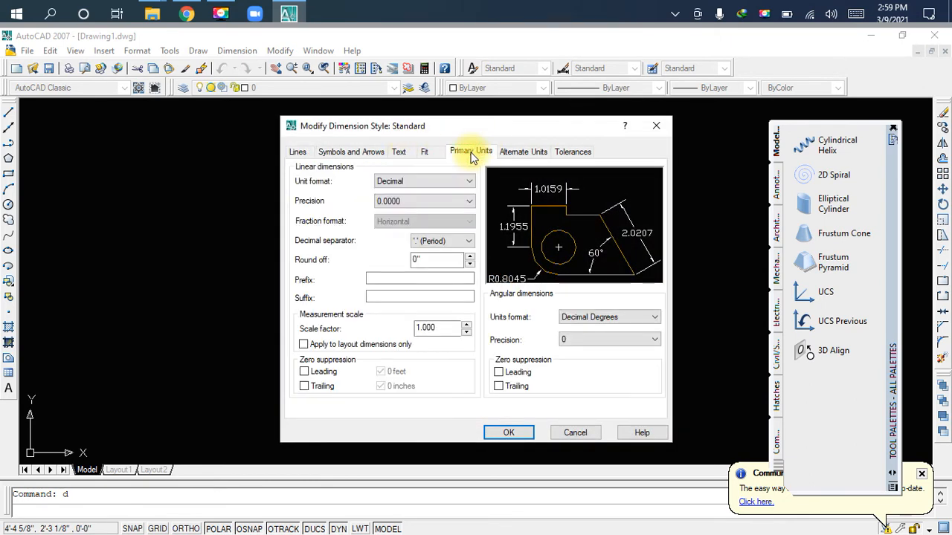
pyautogui.click(417, 186)
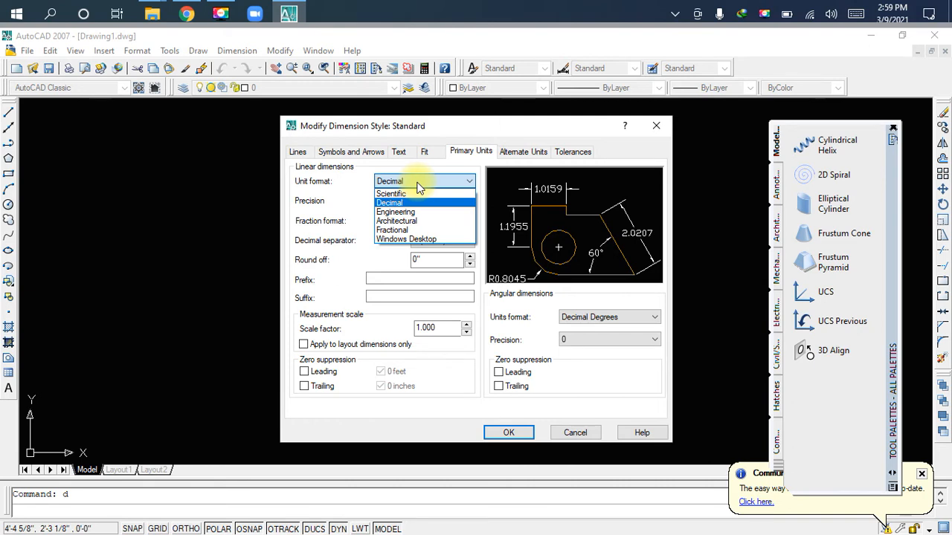
pyautogui.click(418, 221)
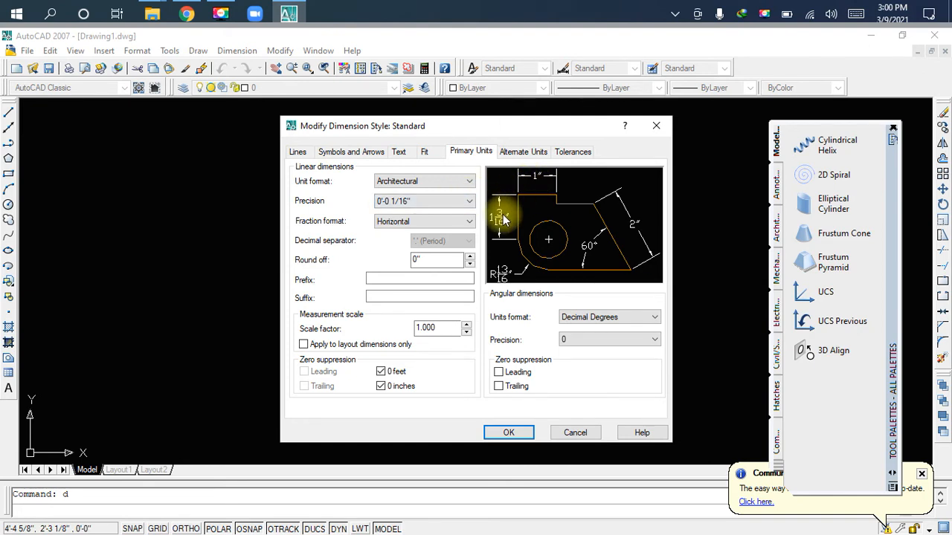
pyautogui.click(394, 200)
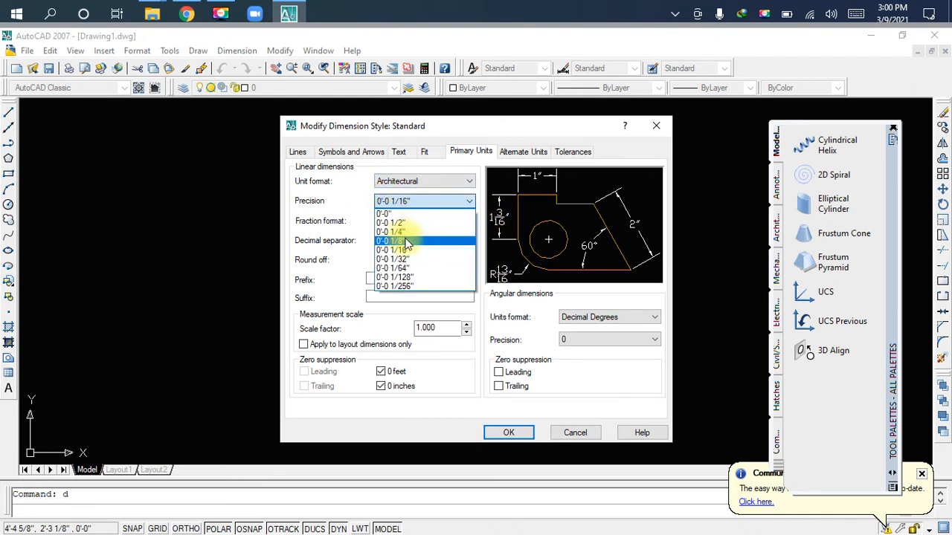
pyautogui.click(406, 241)
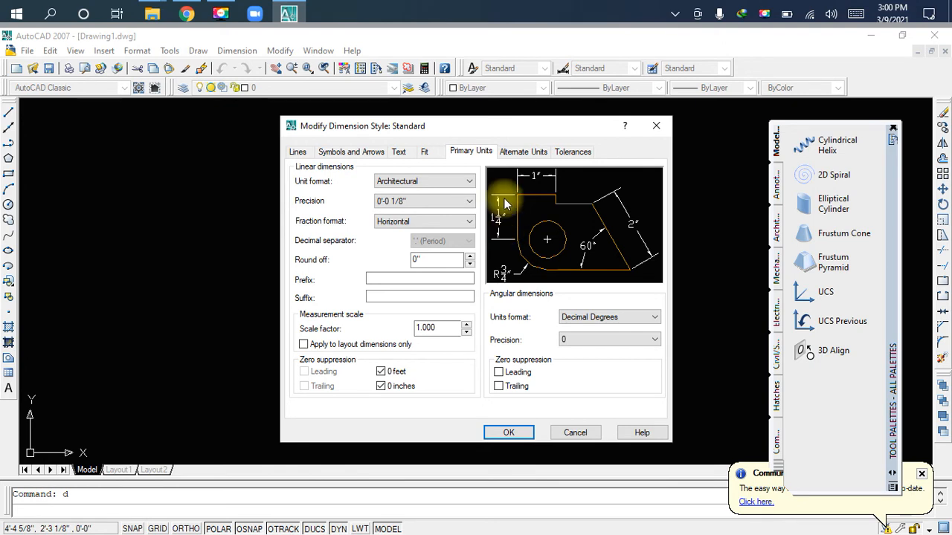
# Step: Set the Standard dimension style's text height to 9" and check its primary units
pyautogui.click(399, 152)
pyautogui.moveTo(461, 253); pyautogui.dragTo(425, 254)
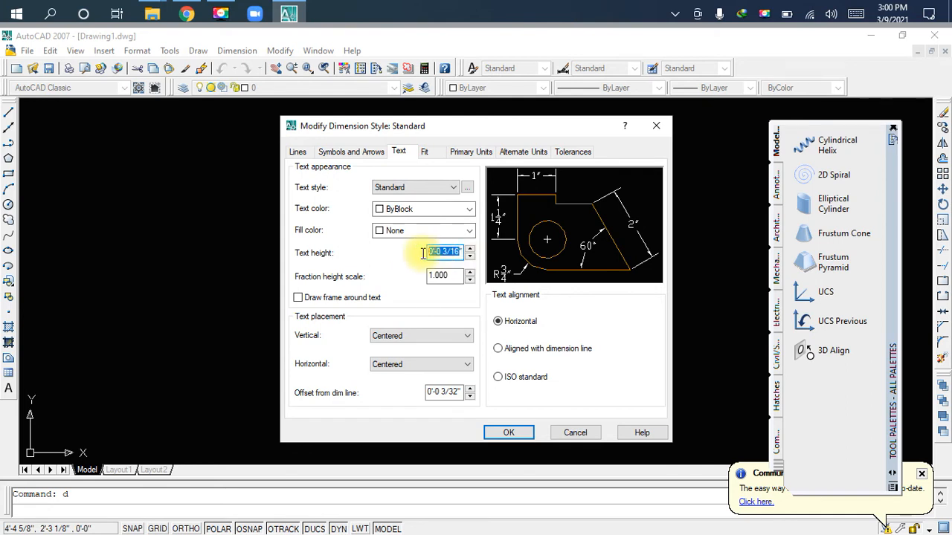
pyautogui.write('9')
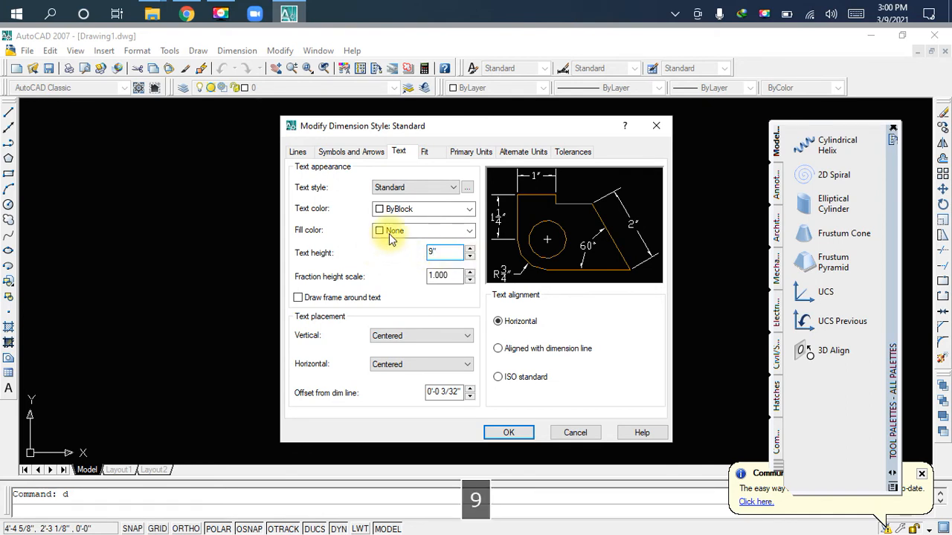
pyautogui.click(460, 154)
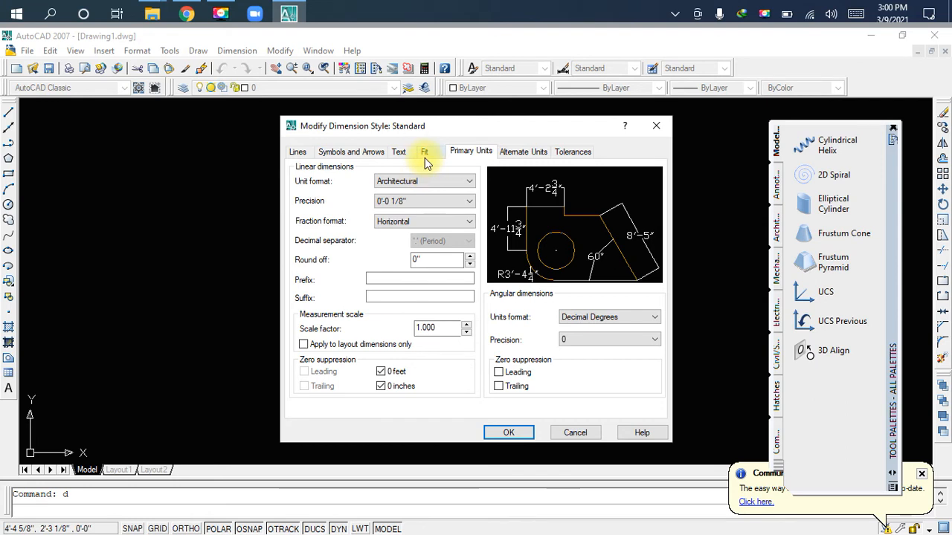
pyautogui.click(401, 153)
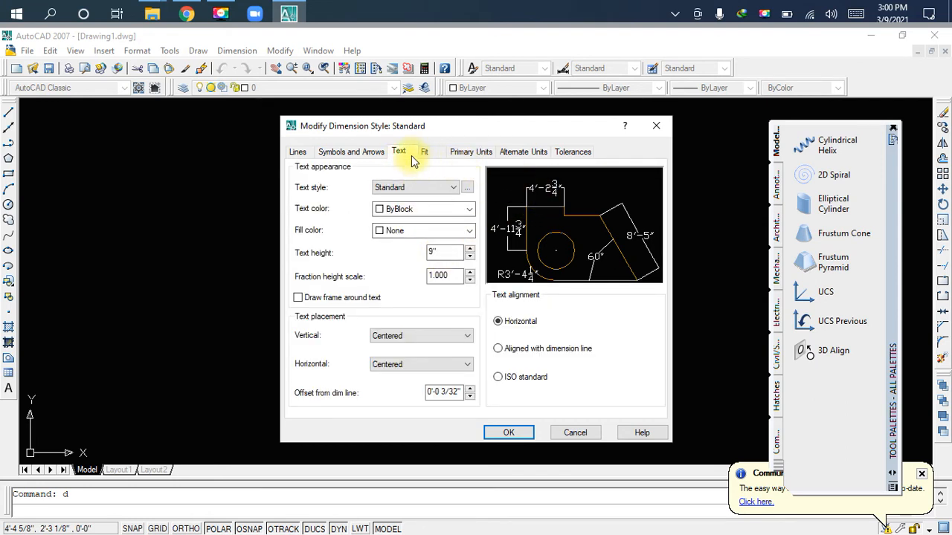
# Step: Set the Standard dimension style's arrow size to 9, accept the changes and leave the Dimension Style Manager
pyautogui.click(367, 152)
pyautogui.doubleClick(336, 297)
pyautogui.write('9')
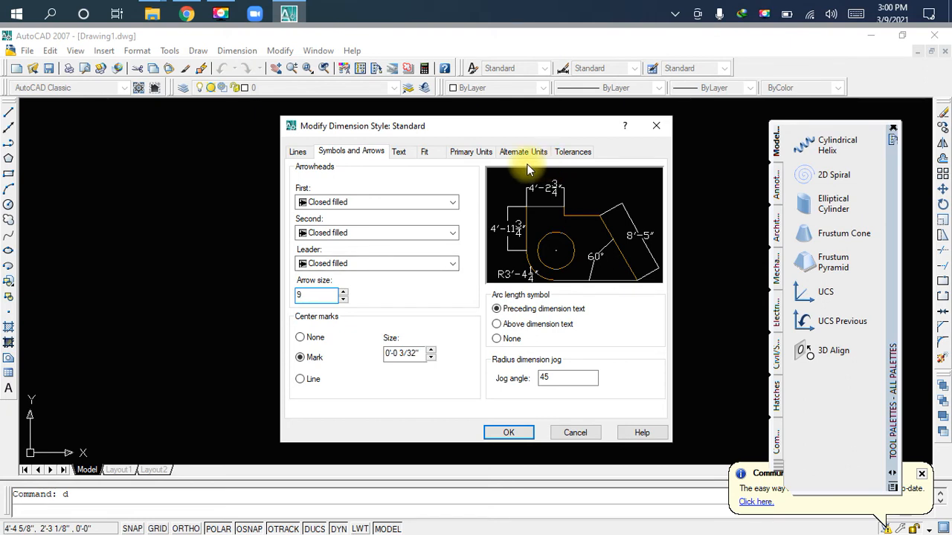
pyautogui.click(507, 437)
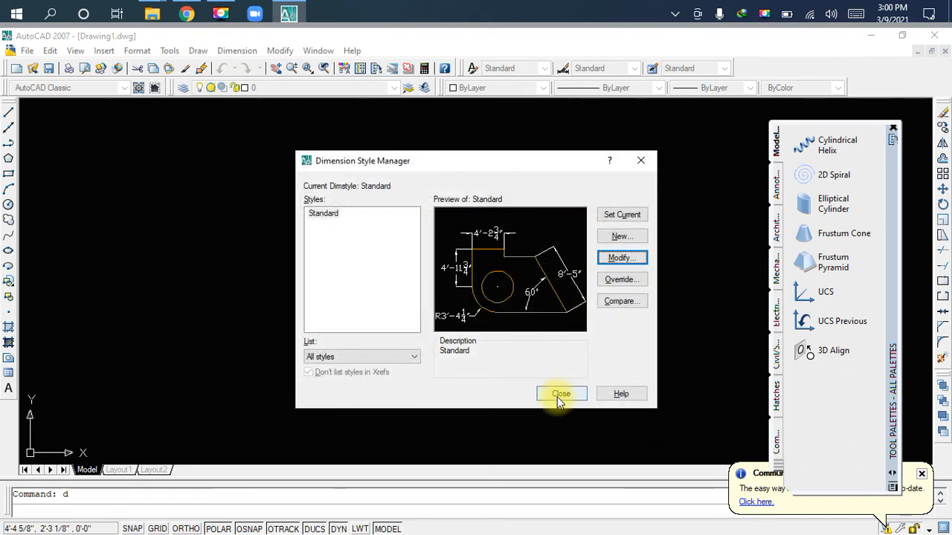
pyautogui.click(559, 396)
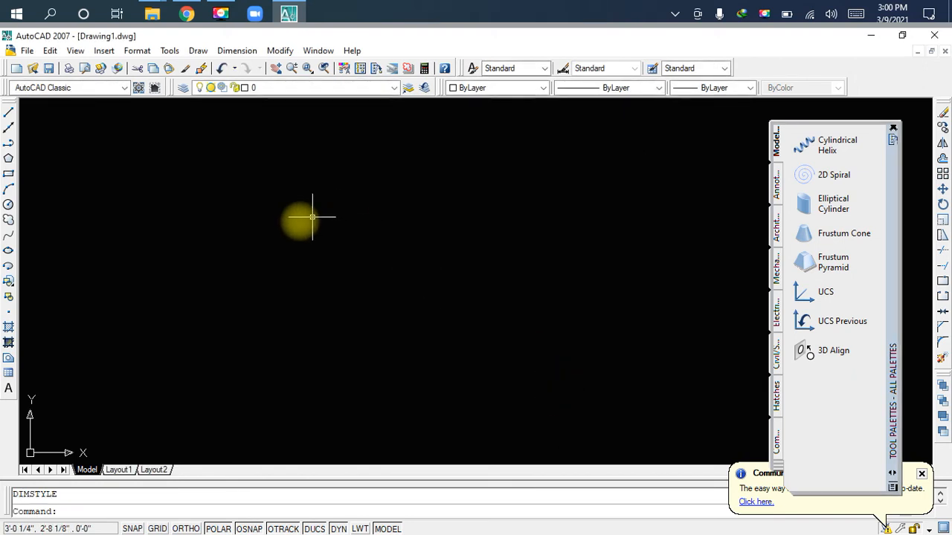
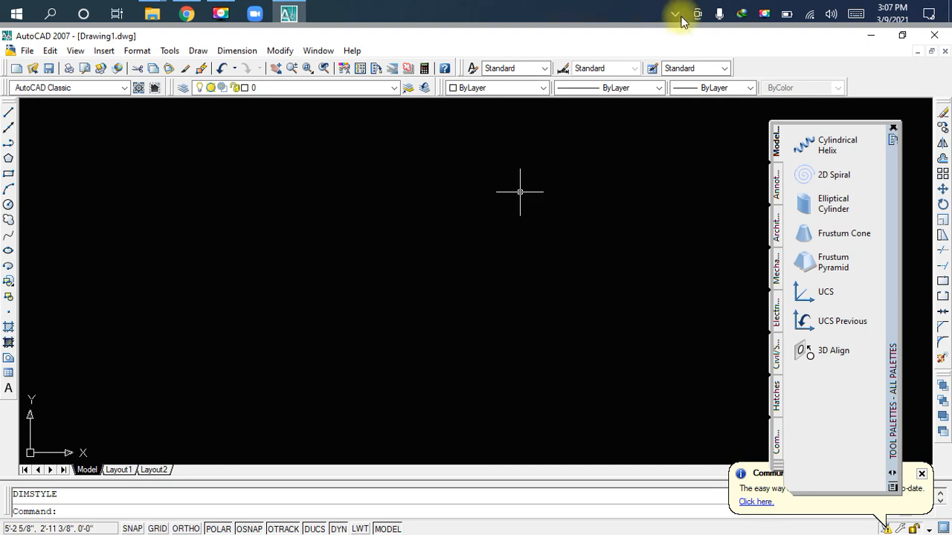
# Step: Dismiss the tool palettes and the Communication Center notice, and start exiting AutoCAD
pyautogui.click(893, 129)
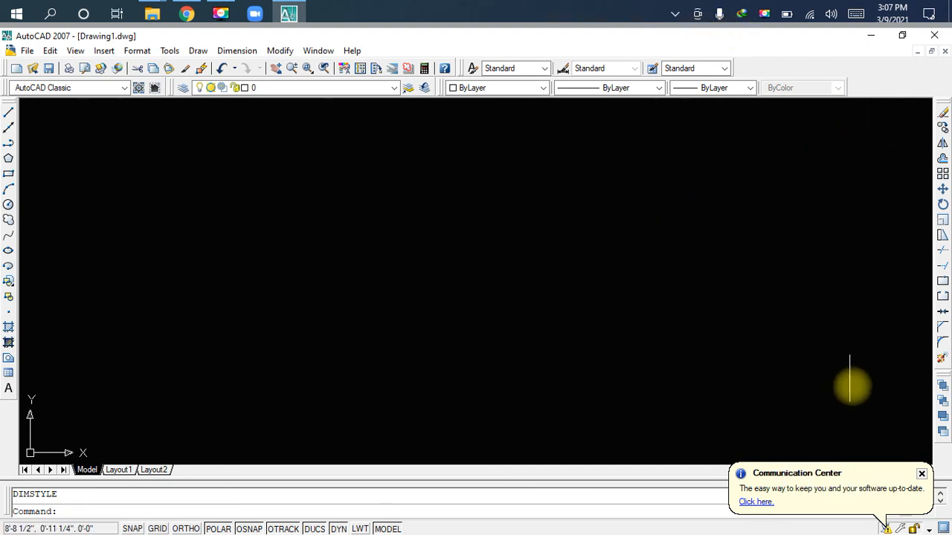
pyautogui.click(919, 476)
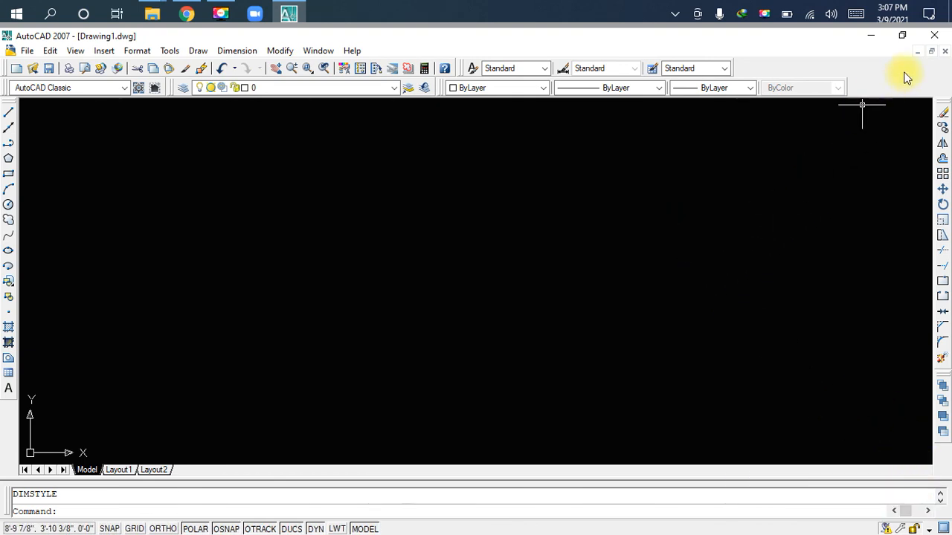
pyautogui.click(934, 35)
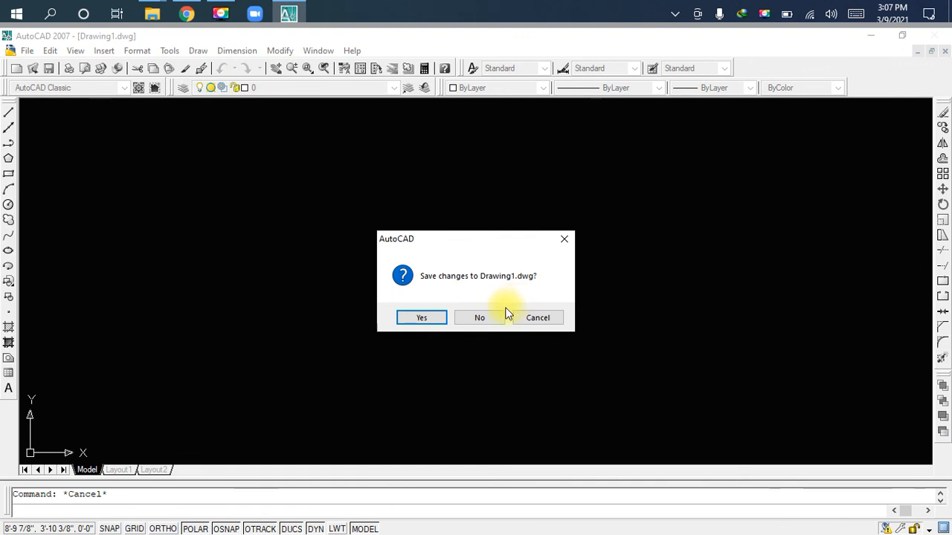